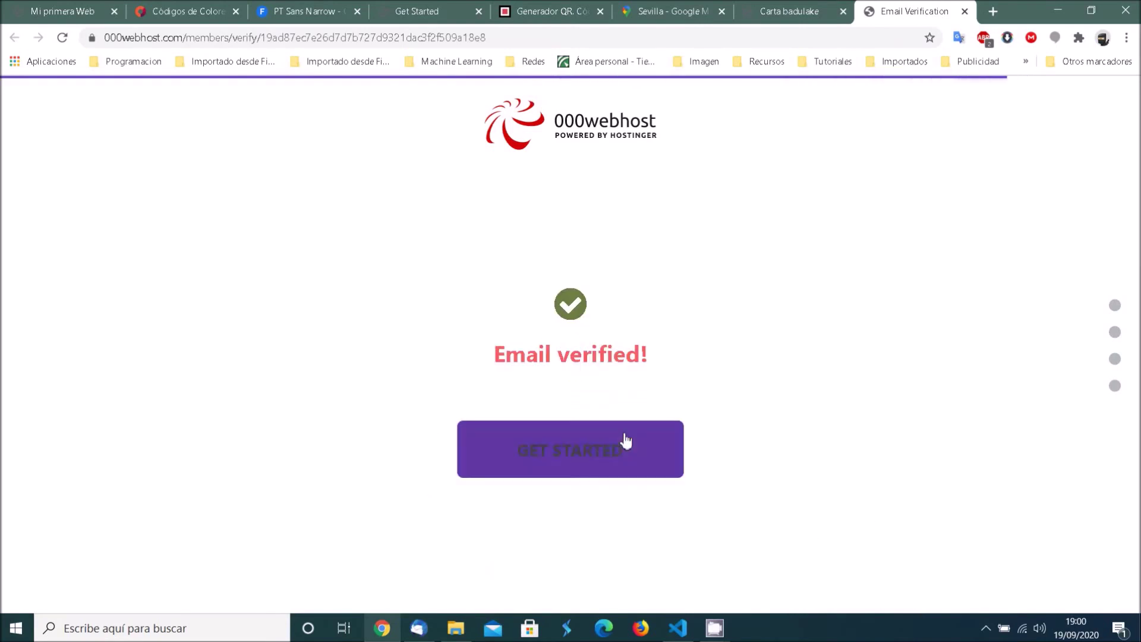
# Step: Start site setup, choose Other as the site's goal, and skip the Chrome recommendation
pyautogui.click(572, 456)
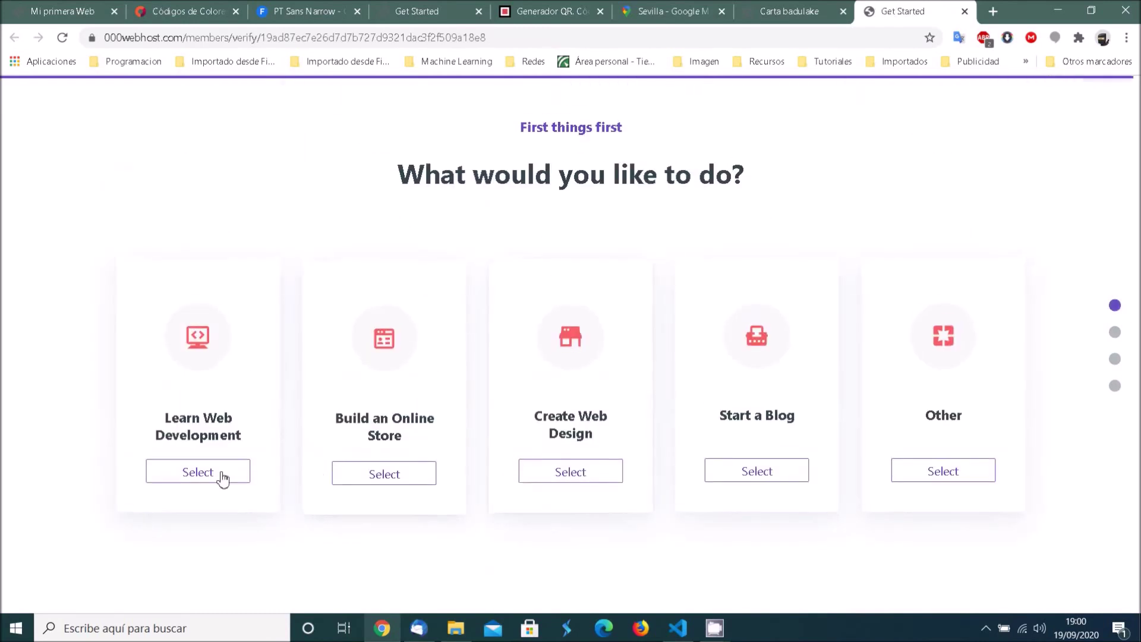
pyautogui.click(184, 474)
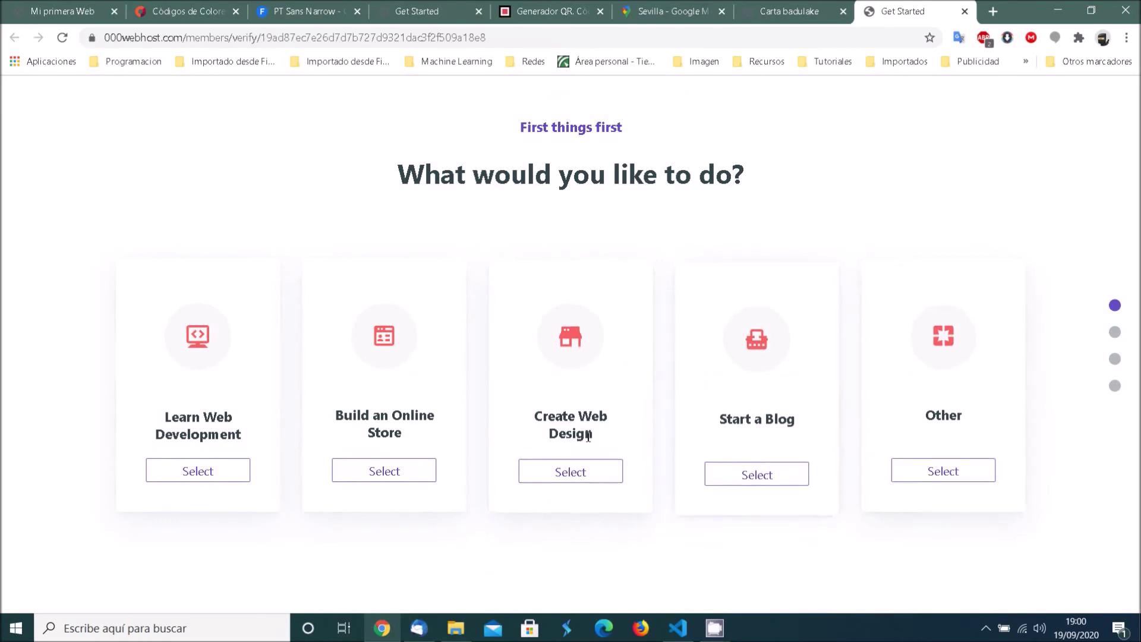
pyautogui.click(387, 473)
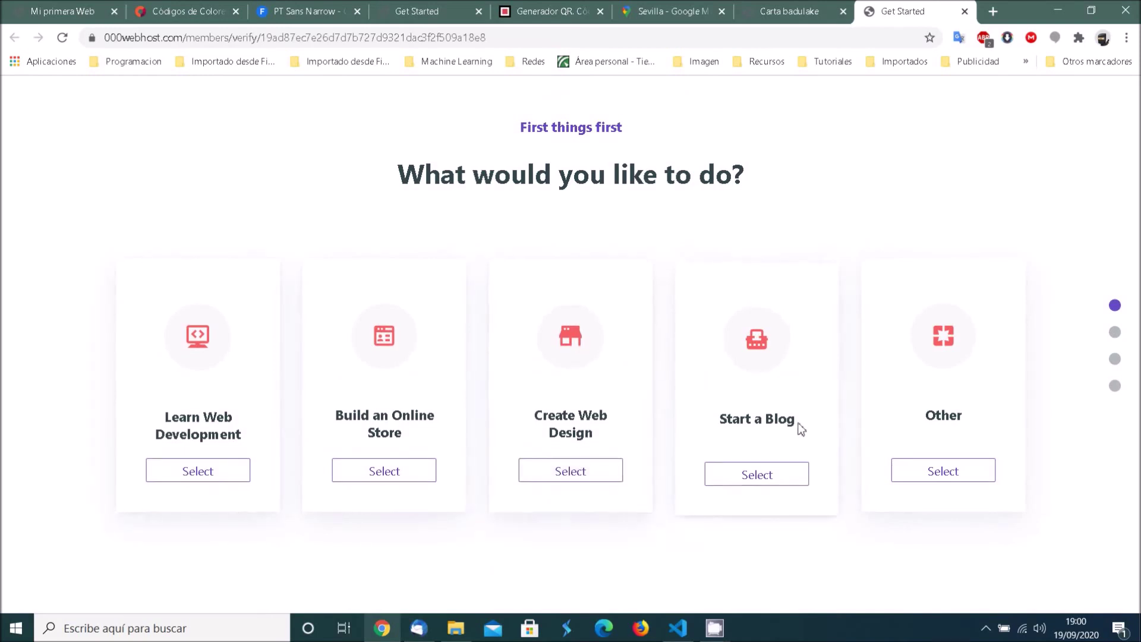
pyautogui.click(942, 475)
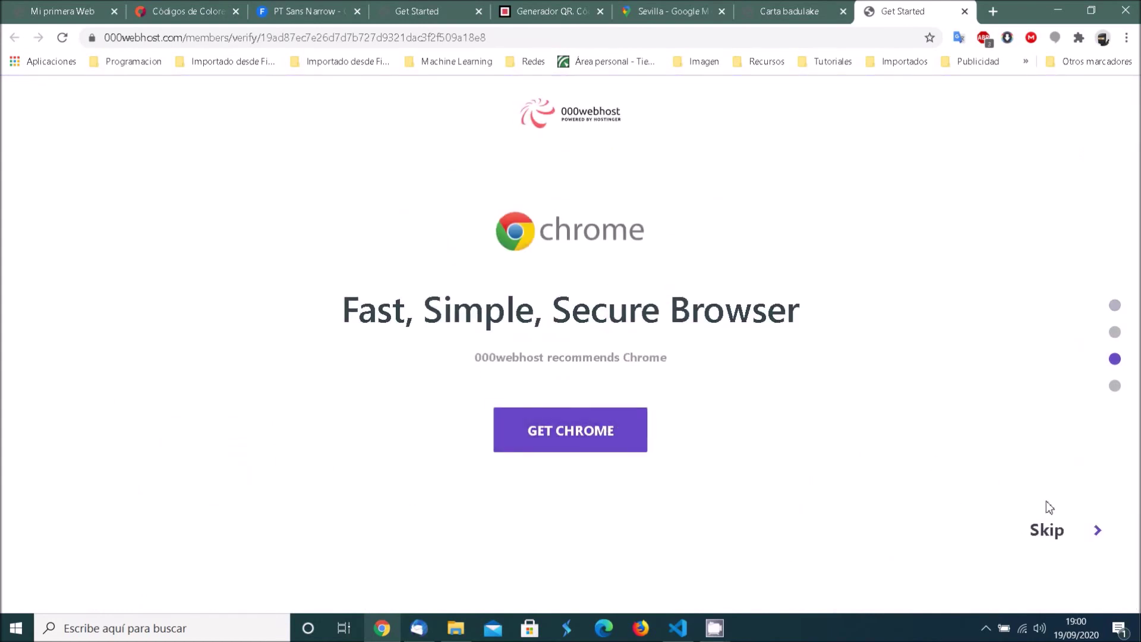
pyautogui.click(1055, 529)
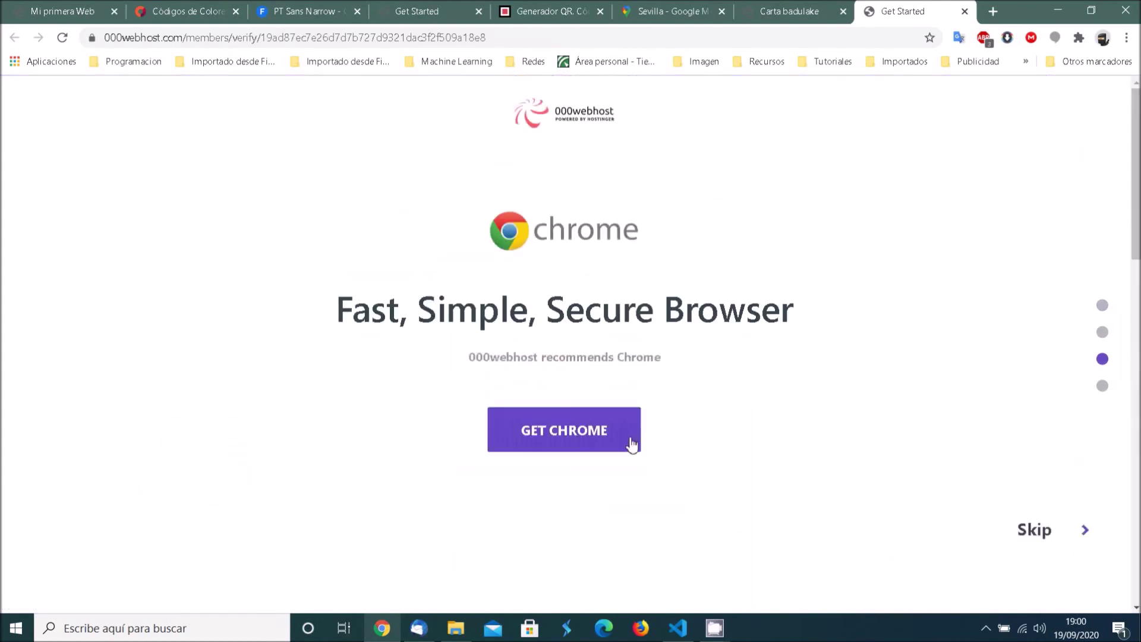
pyautogui.click(1049, 531)
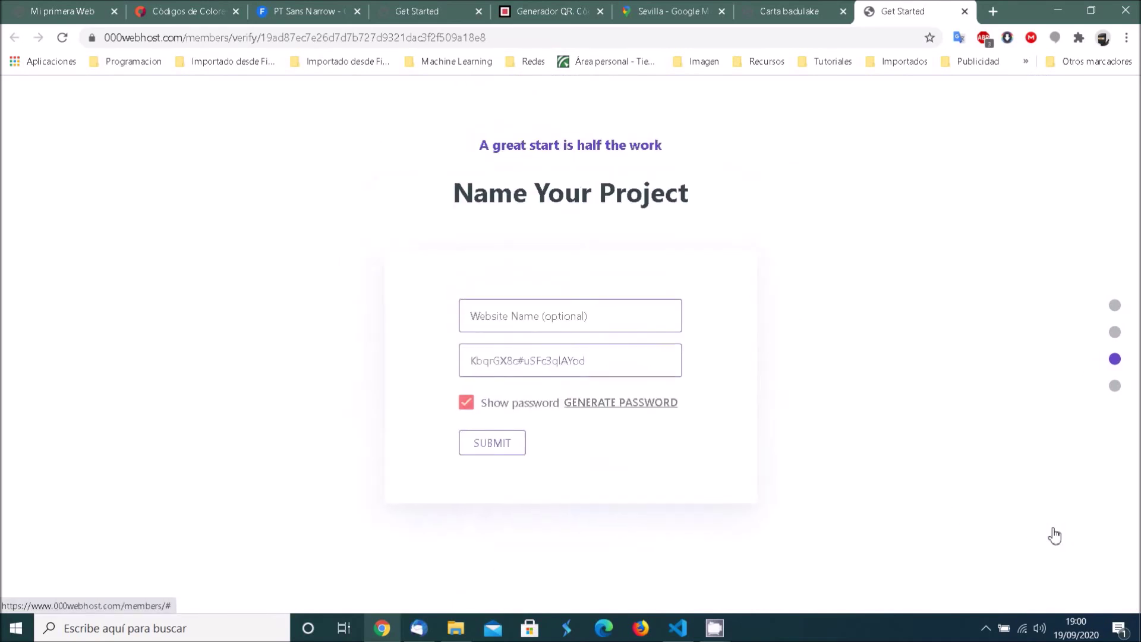
# Step: Name the website 'CartaBarBadulake', replace the generated password with your own, and submit
pyautogui.click(523, 330)
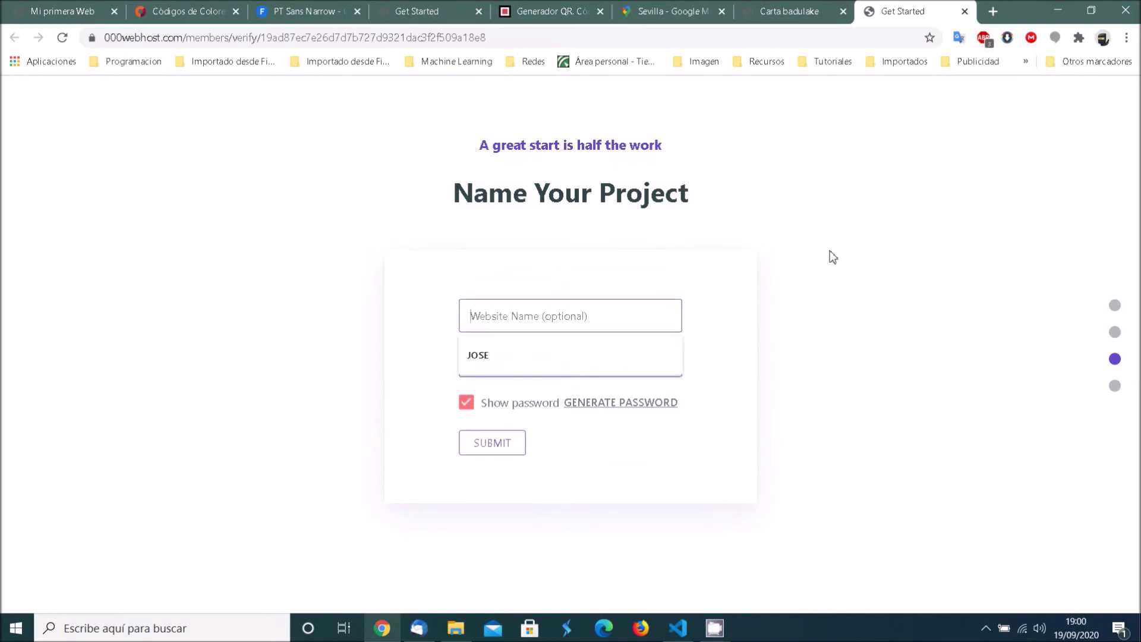
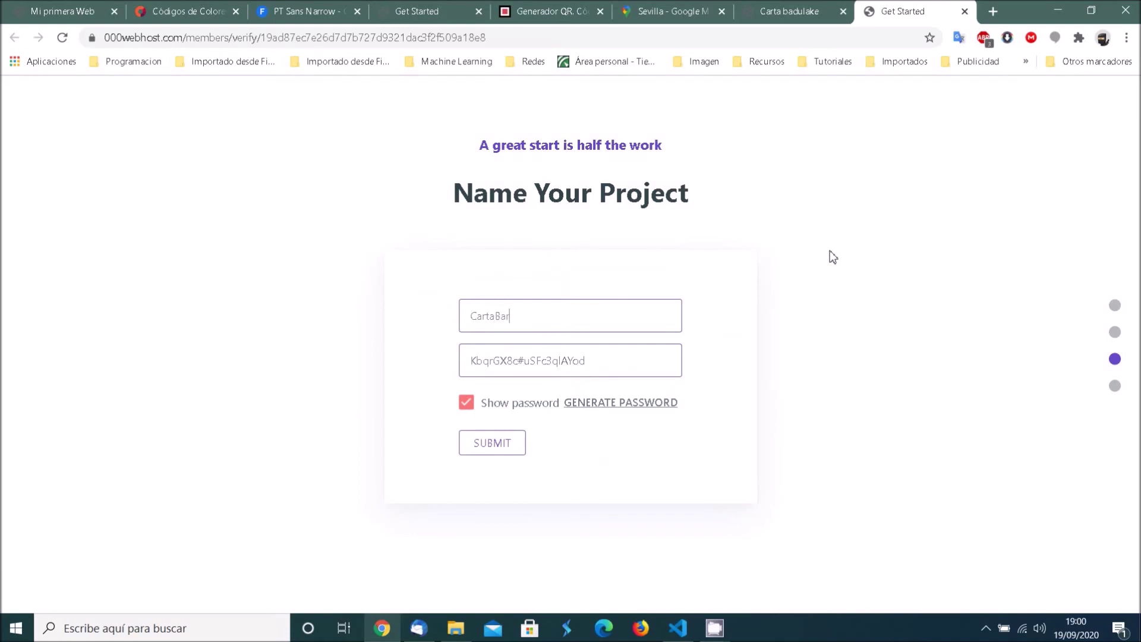
pyautogui.rightClick(569, 367)
pyautogui.click(489, 368)
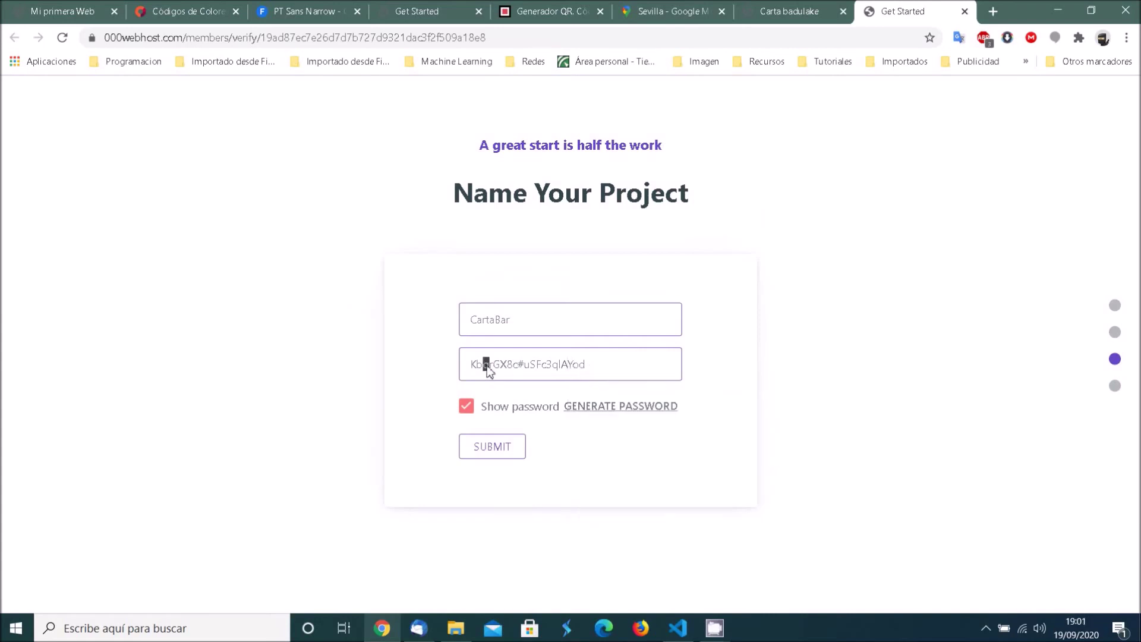
pyautogui.moveTo(596, 366); pyautogui.dragTo(432, 368)
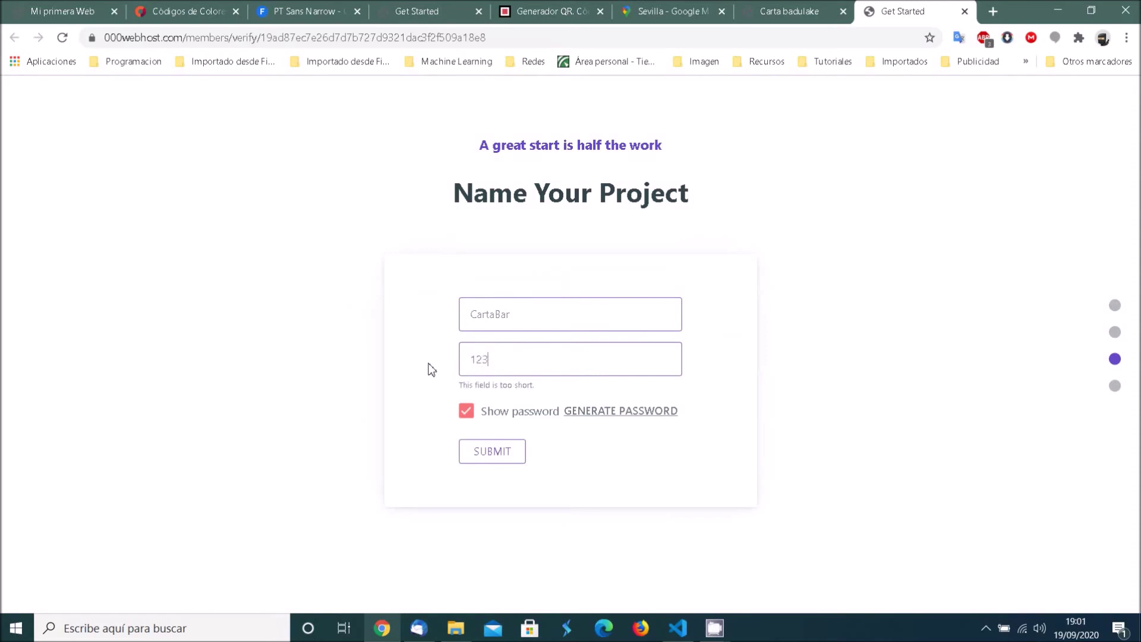
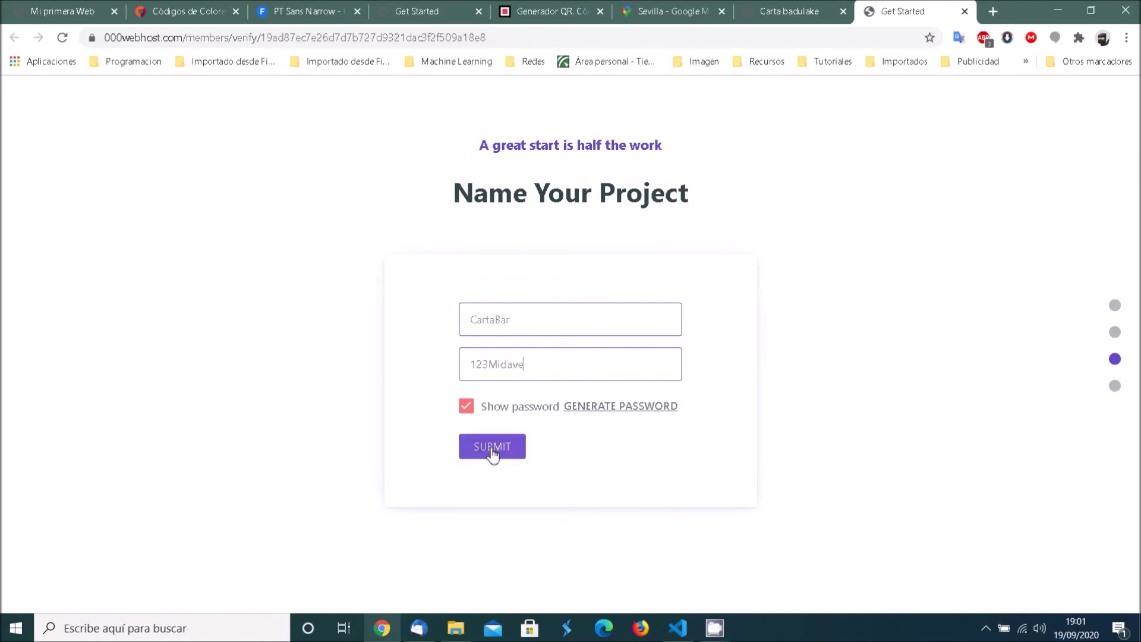
pyautogui.click(491, 450)
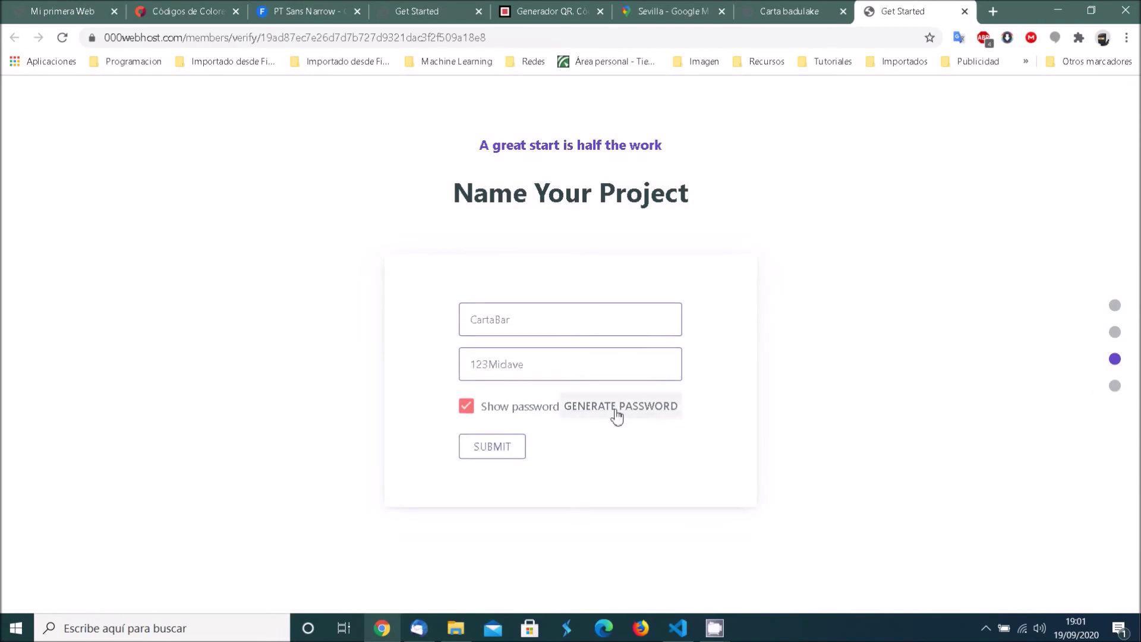
pyautogui.click(489, 451)
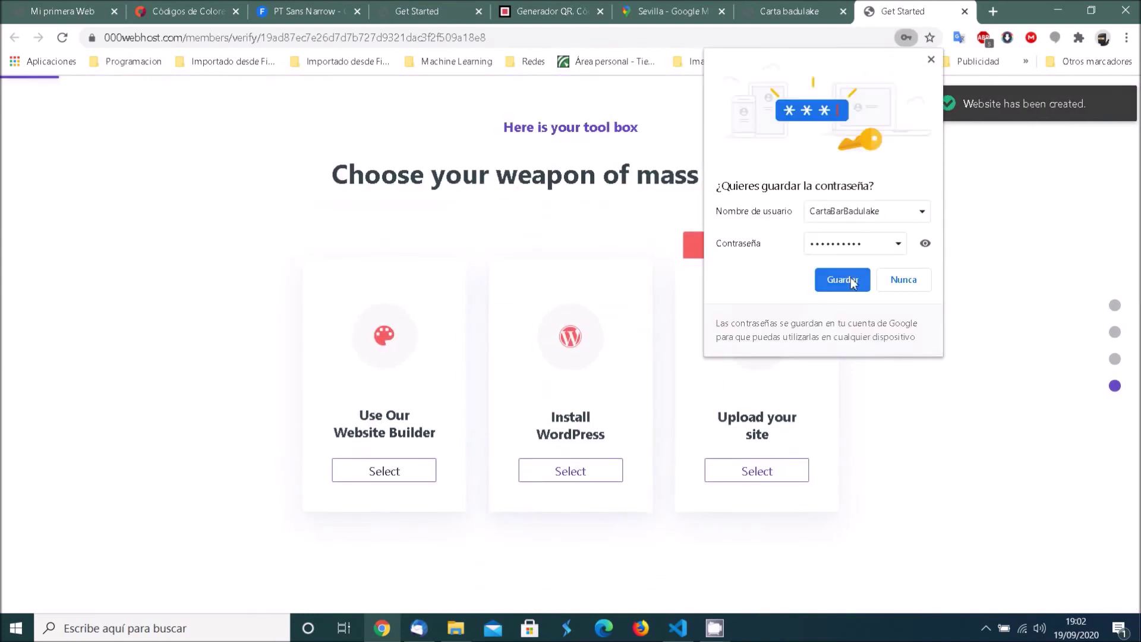
# Step: Save the site password in Chrome and choose to upload your own site files
pyautogui.click(849, 283)
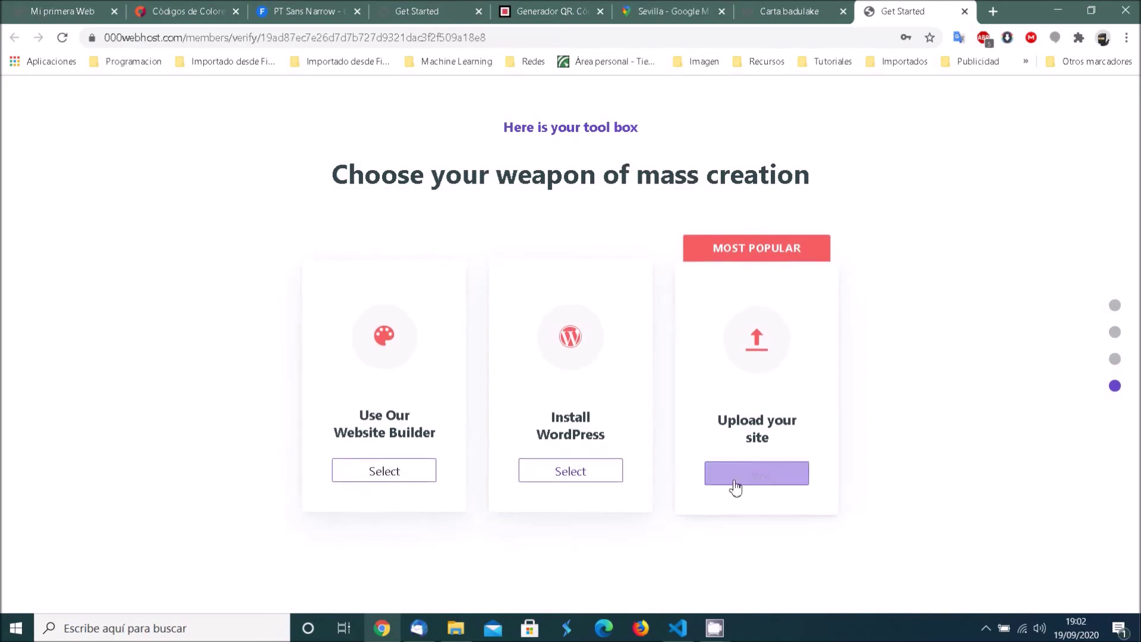
pyautogui.click(771, 478)
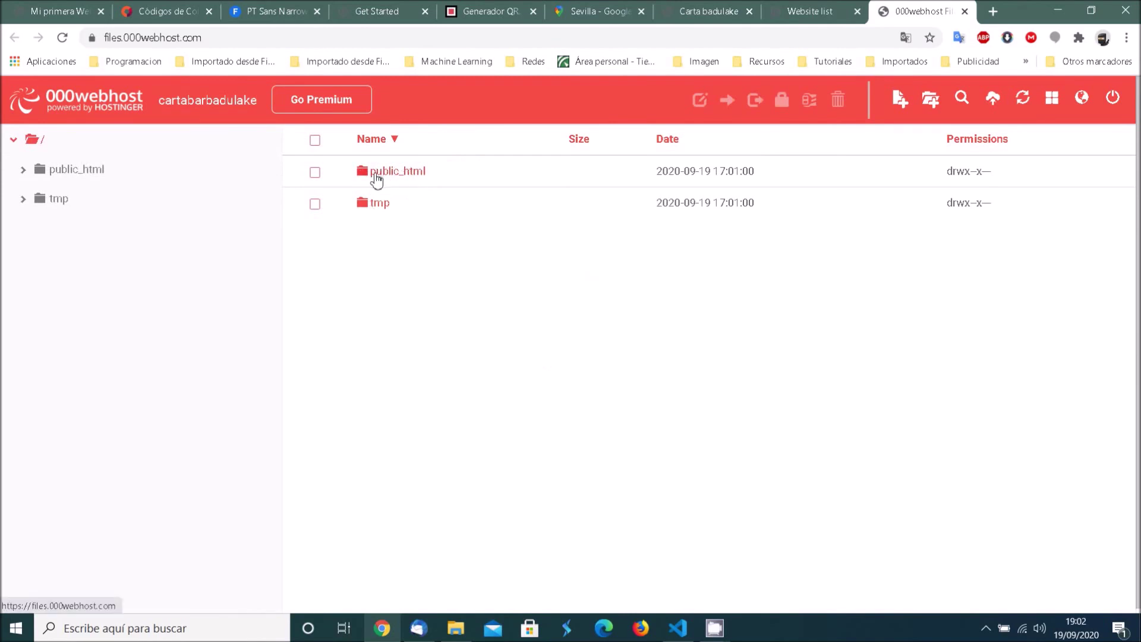
# Step: Open the public_html folder and bring up the Upload Files dialog
pyautogui.click(410, 179)
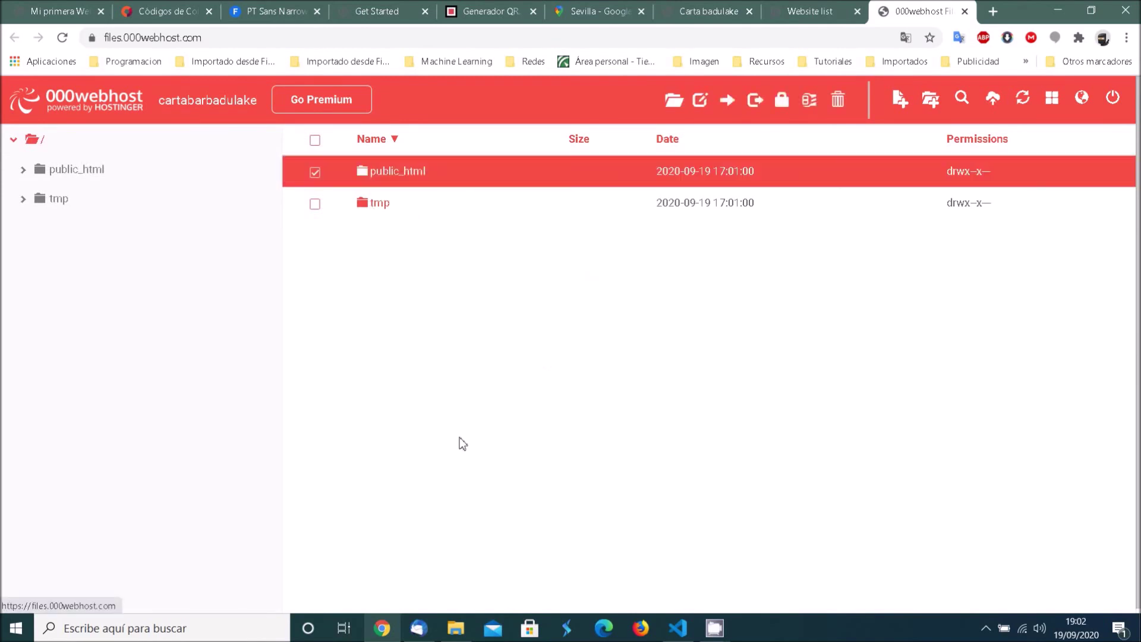
pyautogui.click(315, 173)
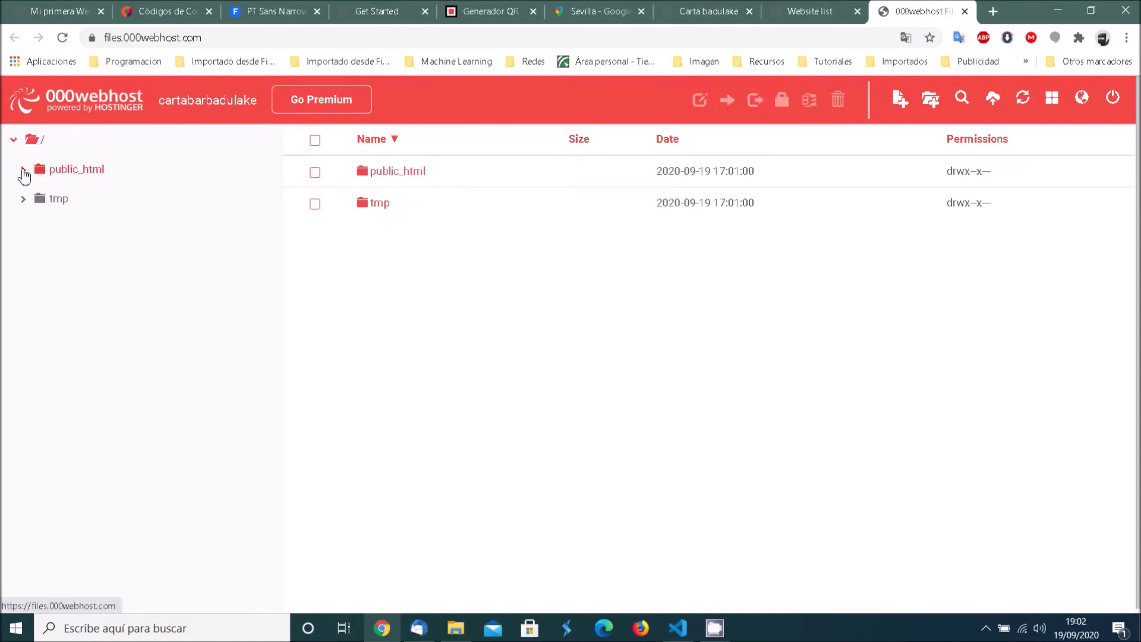
pyautogui.click(73, 170)
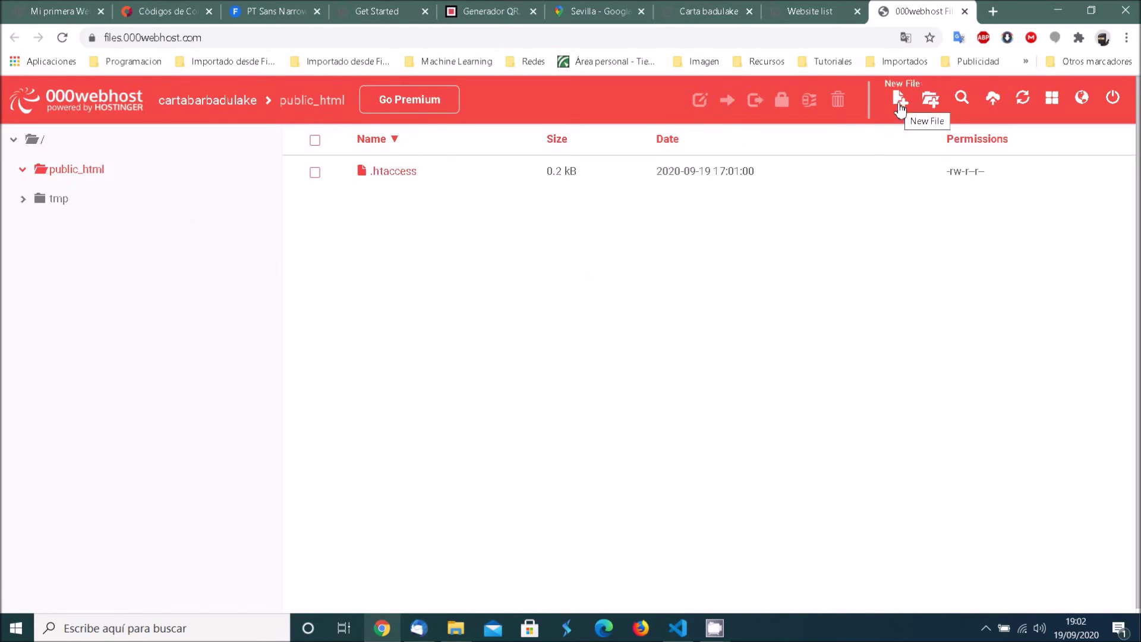
pyautogui.click(900, 101)
pyautogui.click(677, 255)
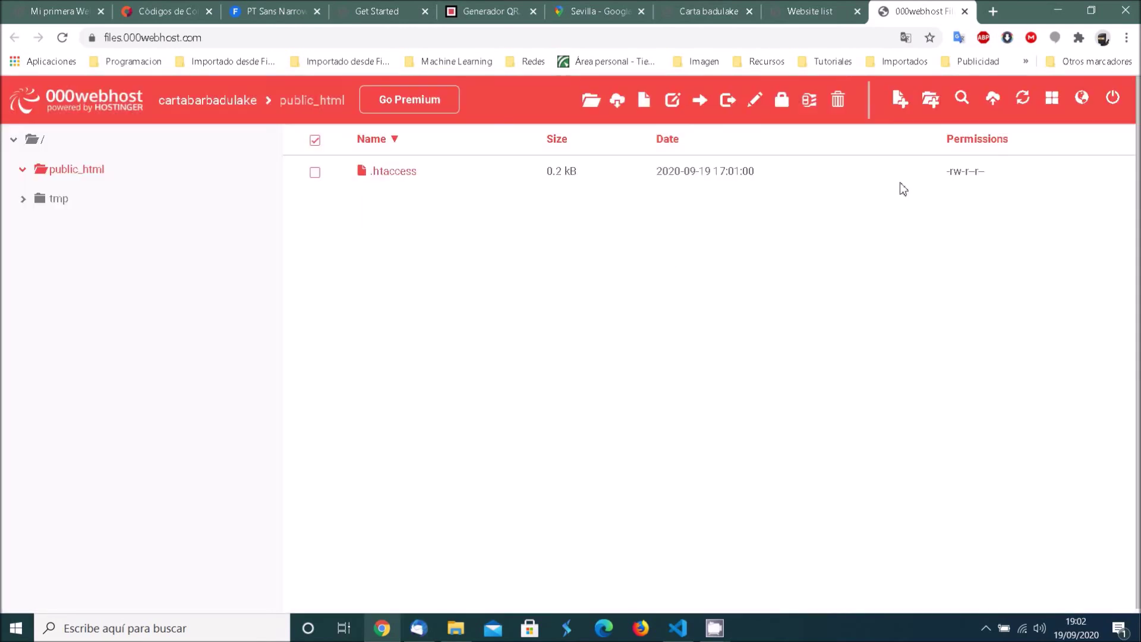
pyautogui.click(992, 101)
# Step: Select the proyectoCartaBar files and upload contacto.html and index.html to public_html
pyautogui.click(588, 203)
pyautogui.scroll(-3, 221, 214)
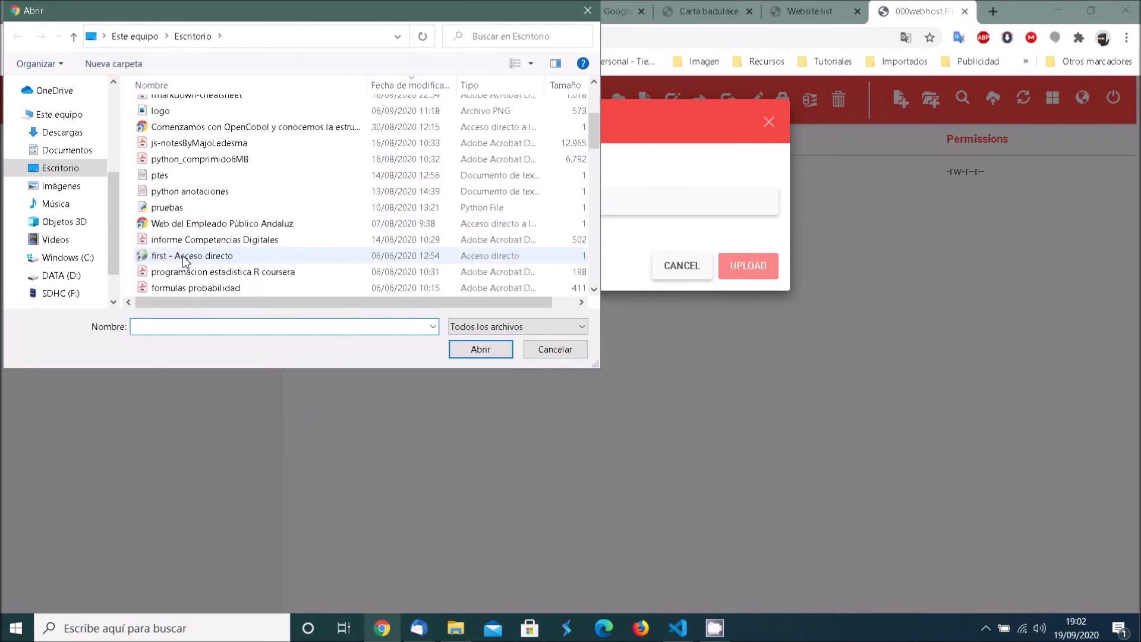
pyautogui.scroll(-6, 186, 264)
pyautogui.scroll(-2, 193, 289)
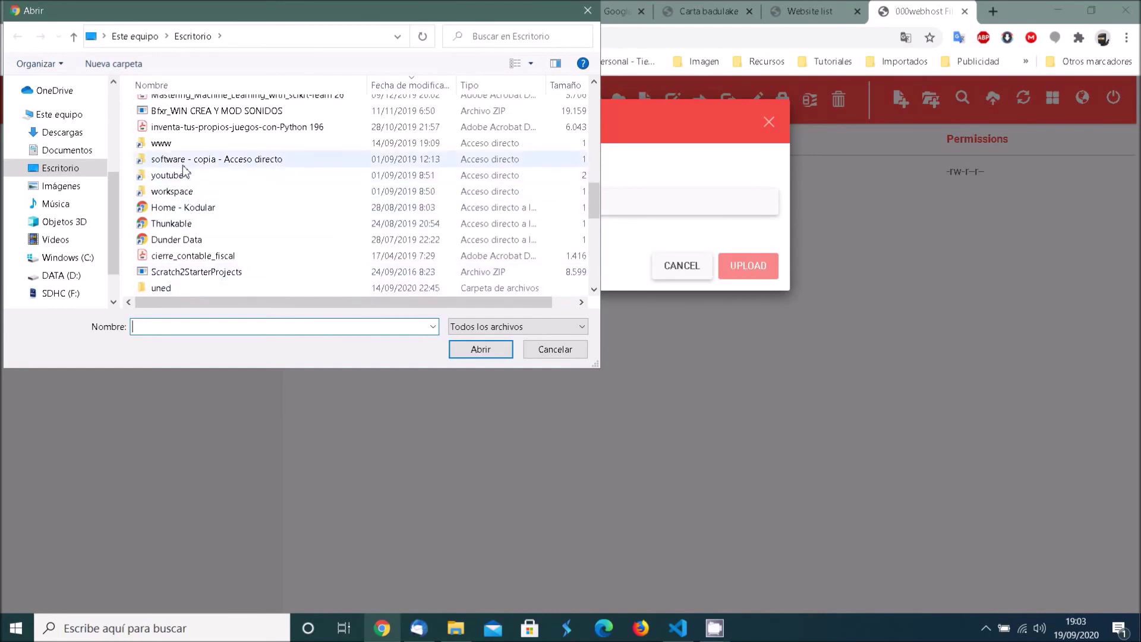
pyautogui.scroll(-7, 202, 255)
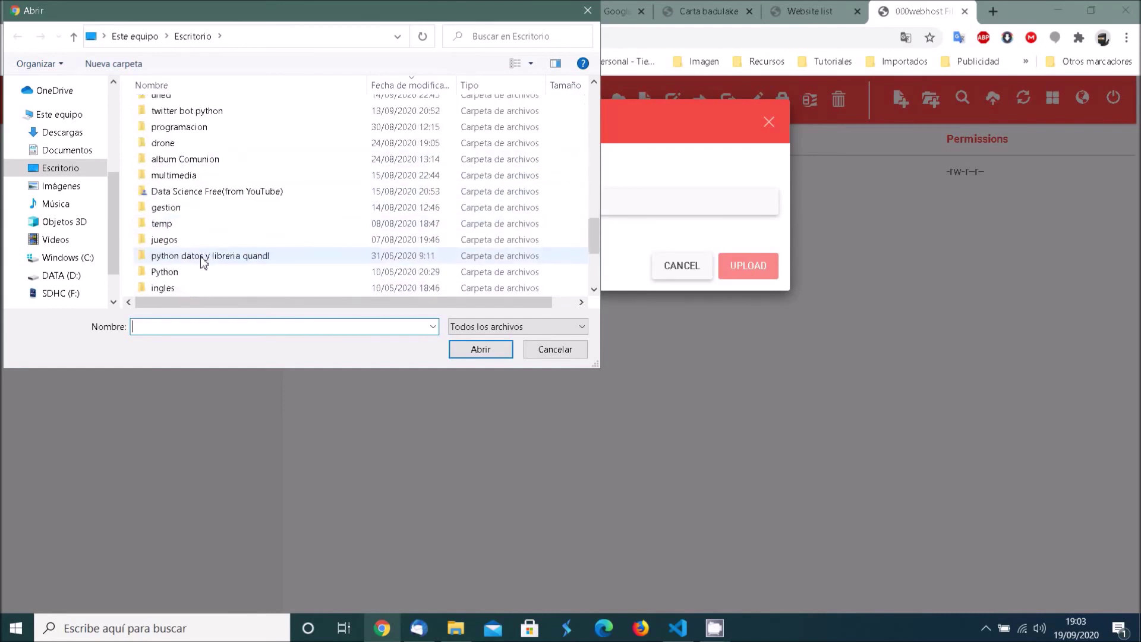
pyautogui.scroll(7, 203, 260)
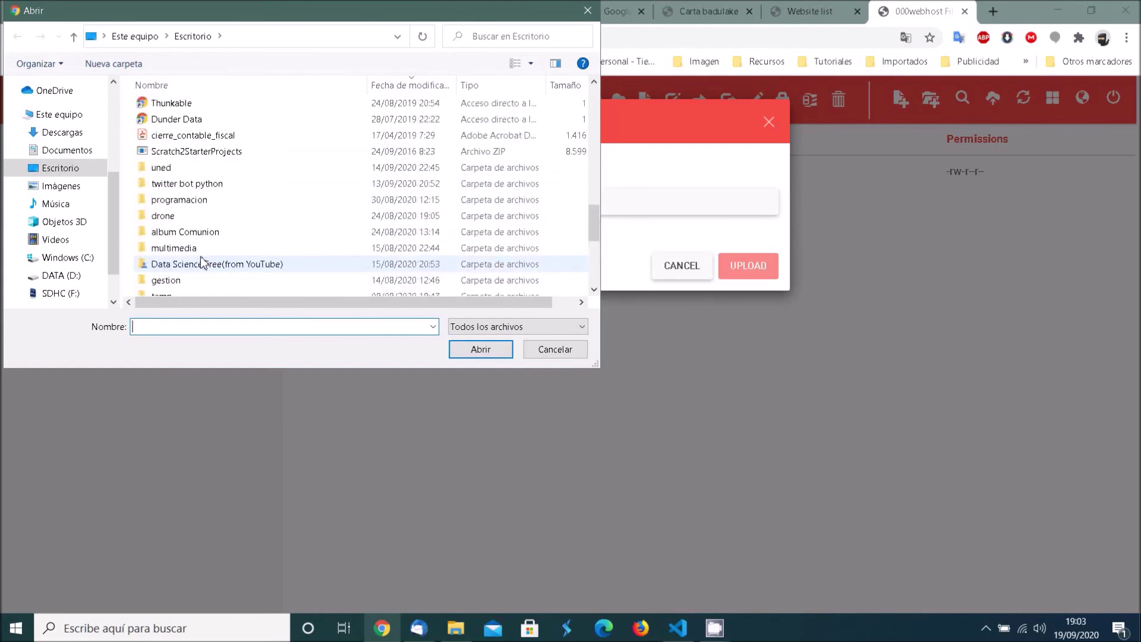
pyautogui.scroll(6, 202, 261)
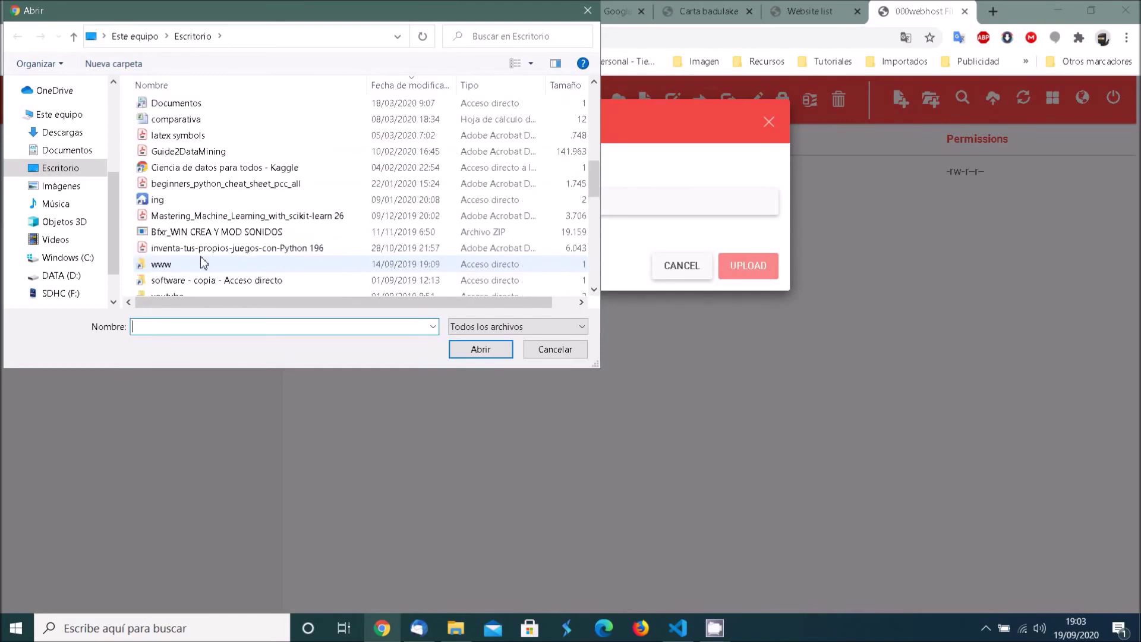
pyautogui.scroll(7, 203, 261)
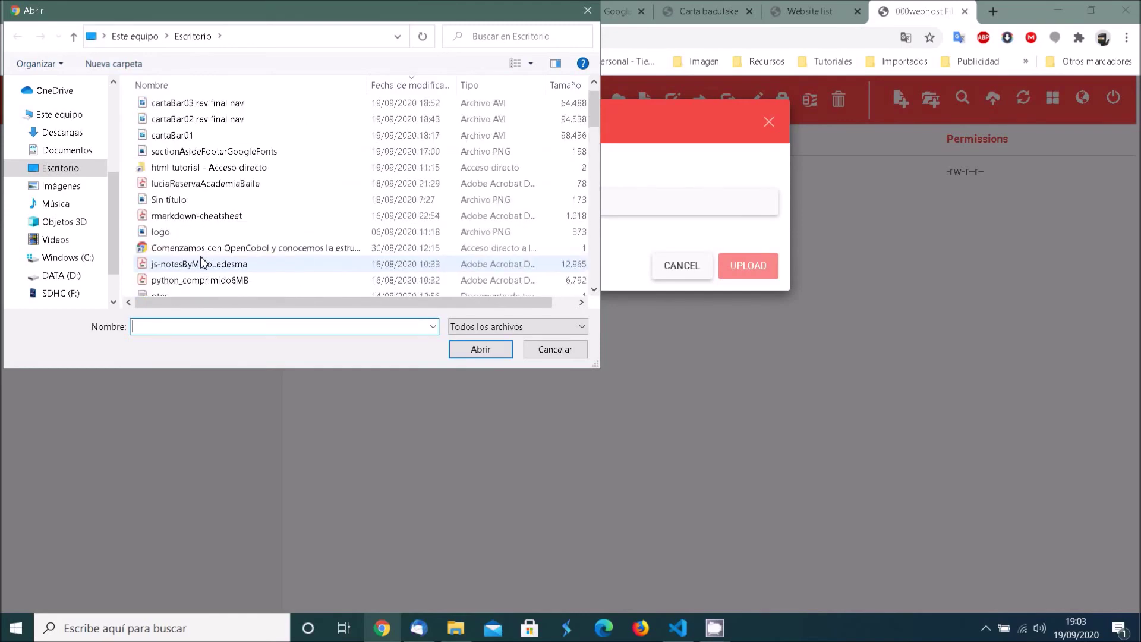
pyautogui.doubleClick(199, 189)
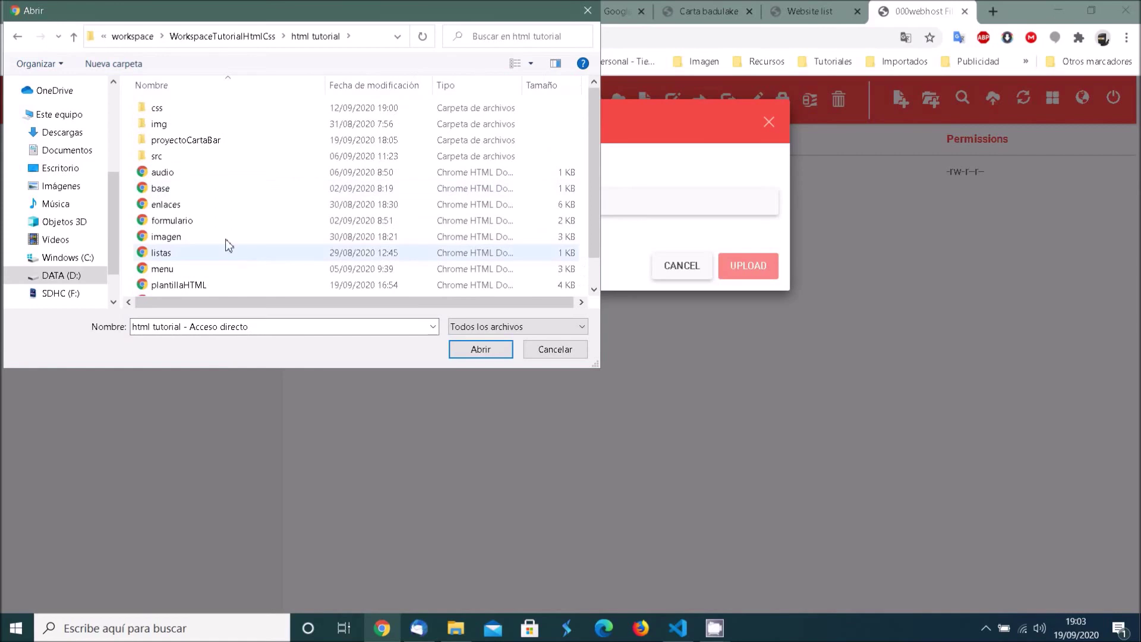
pyautogui.click(181, 148)
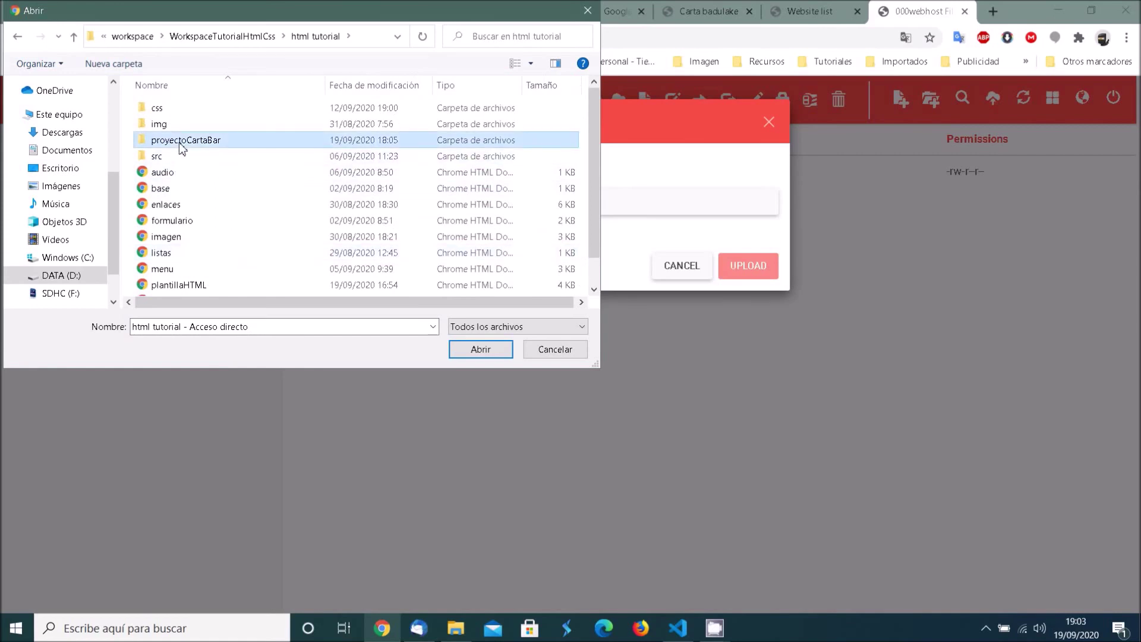
pyautogui.doubleClick(181, 148)
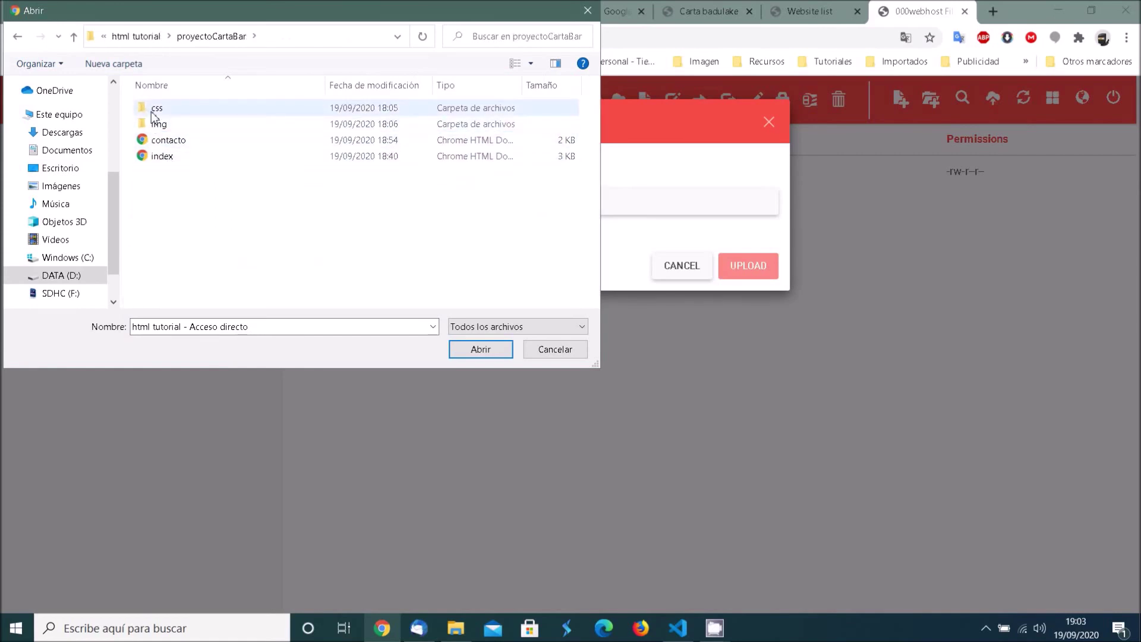
pyautogui.moveTo(153, 117); pyautogui.dragTo(252, 283)
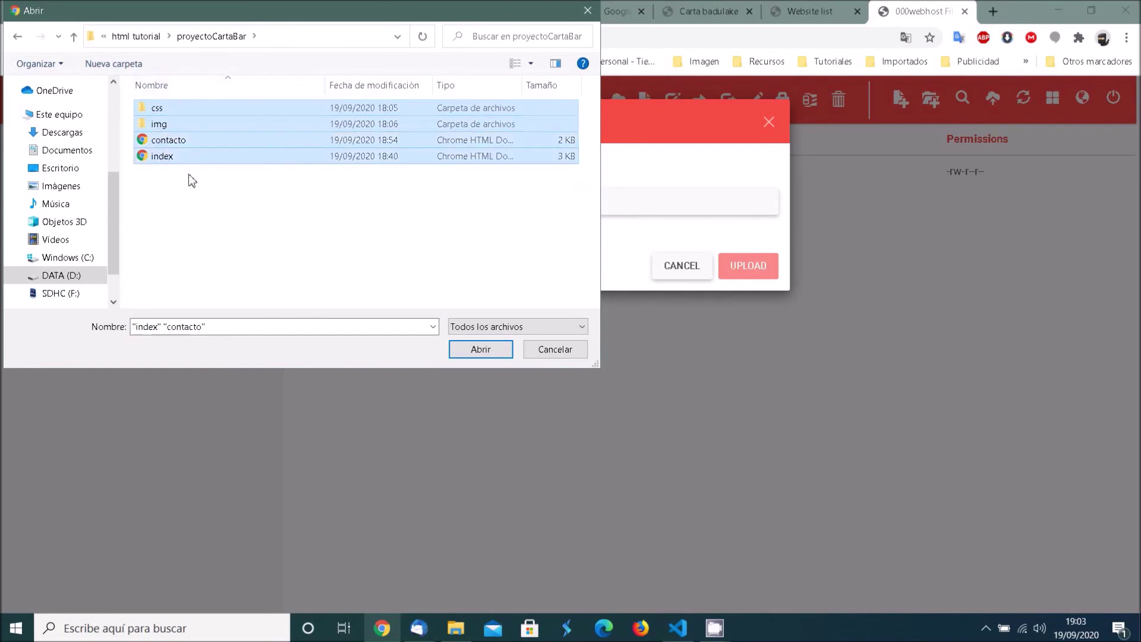
pyautogui.click(490, 353)
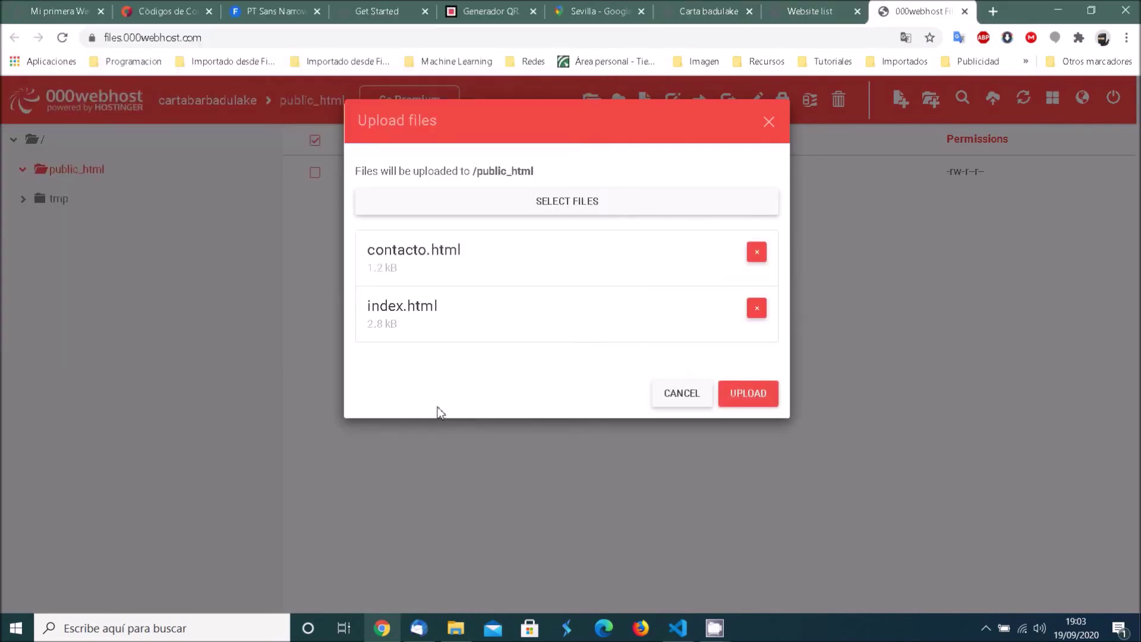
pyautogui.click(755, 406)
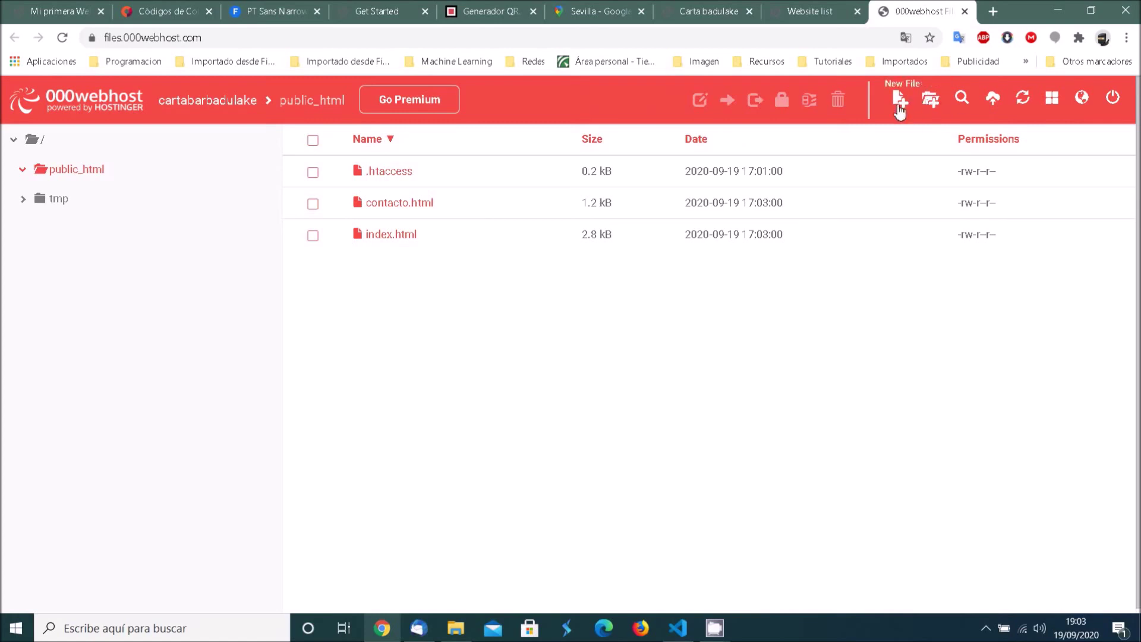
# Step: Create a new folder named css in public_html and open it
pyautogui.click(931, 99)
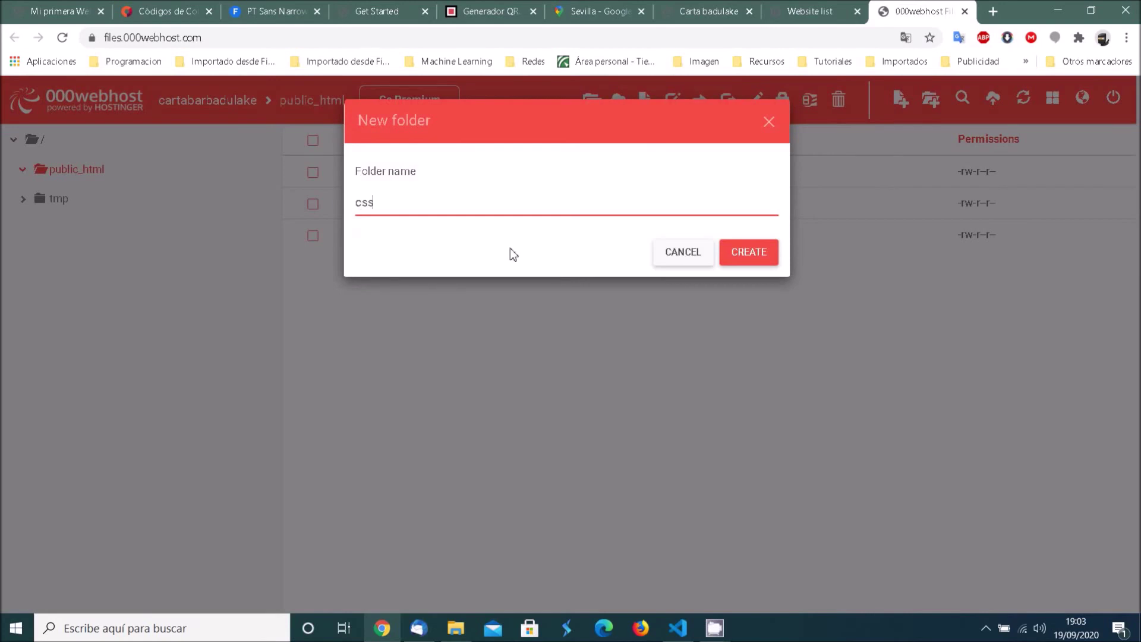
pyautogui.write('css')
pyautogui.click(767, 255)
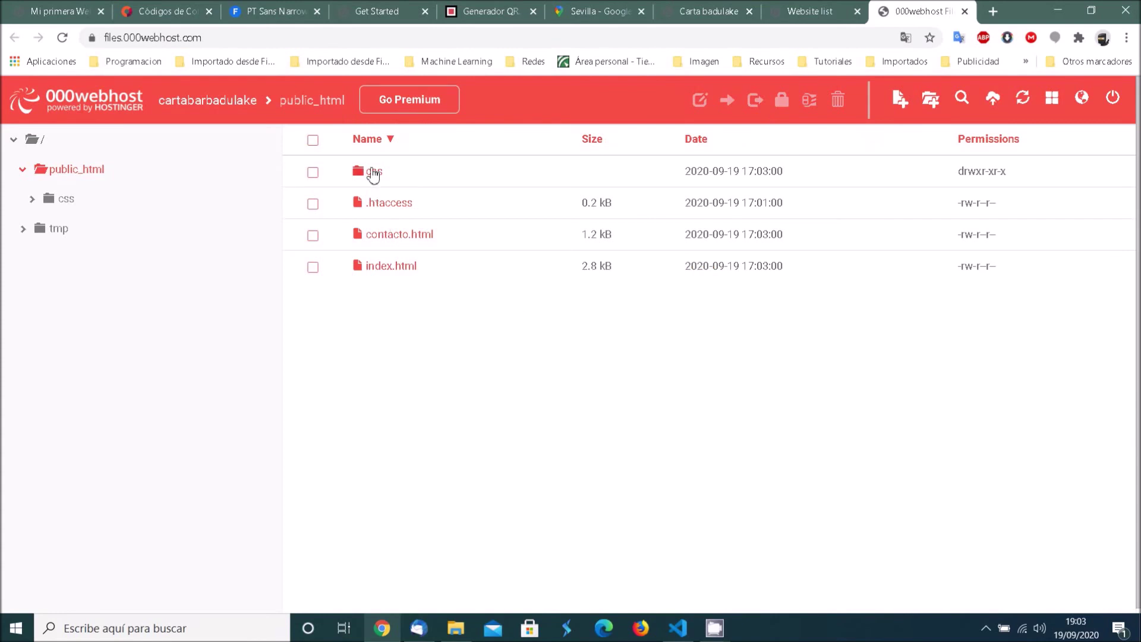
pyautogui.click(373, 172)
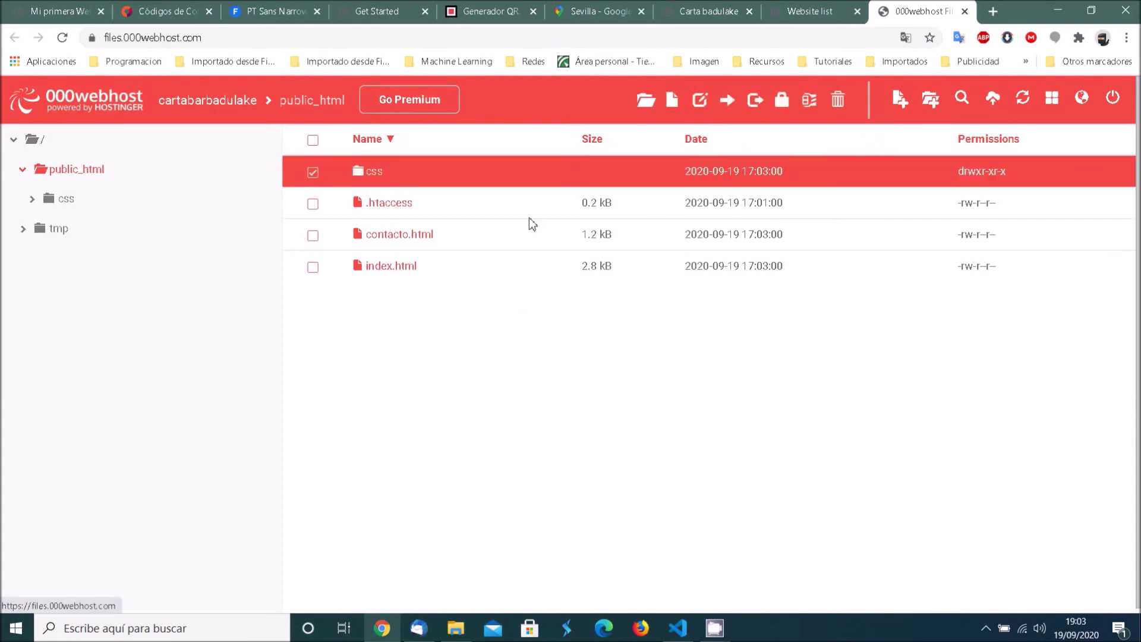
pyautogui.click(70, 198)
# Step: Upload the local css/estilos.css stylesheet into it, then return to public_html
pyautogui.click(993, 98)
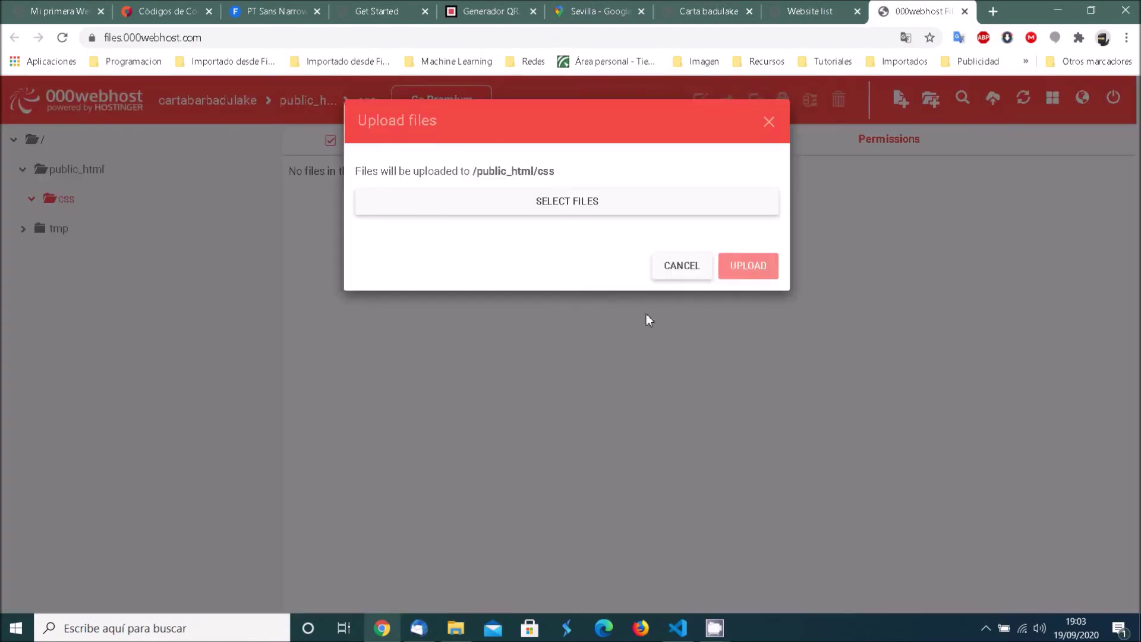
pyautogui.click(597, 205)
pyautogui.click(158, 109)
pyautogui.doubleClick(158, 109)
pyautogui.click(173, 108)
pyautogui.click(481, 354)
pyautogui.click(748, 337)
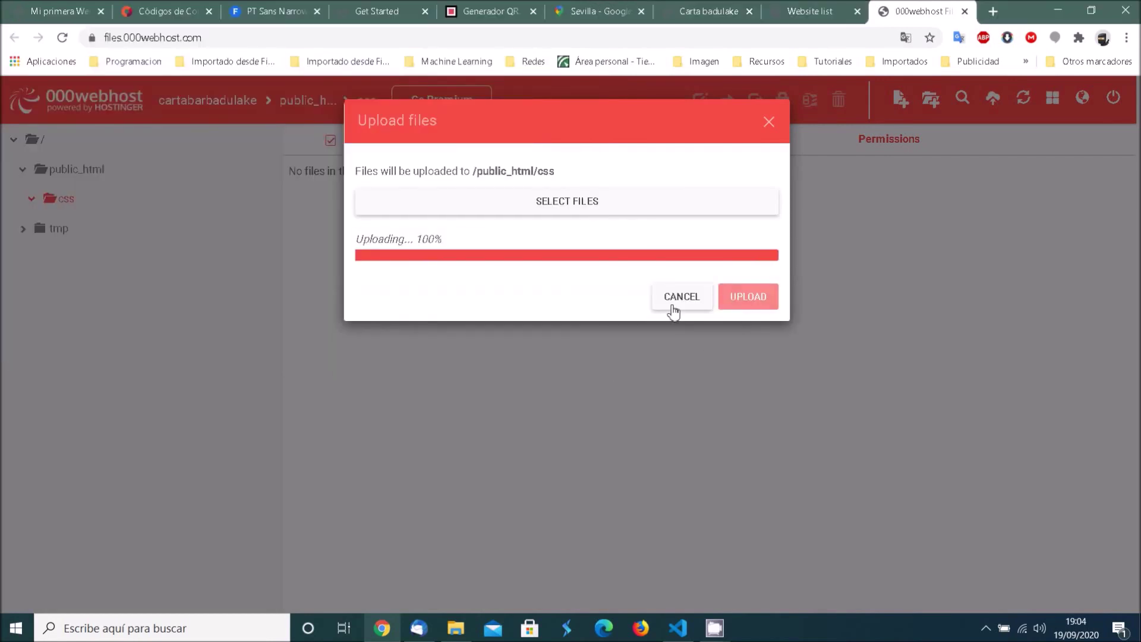
pyautogui.click(675, 308)
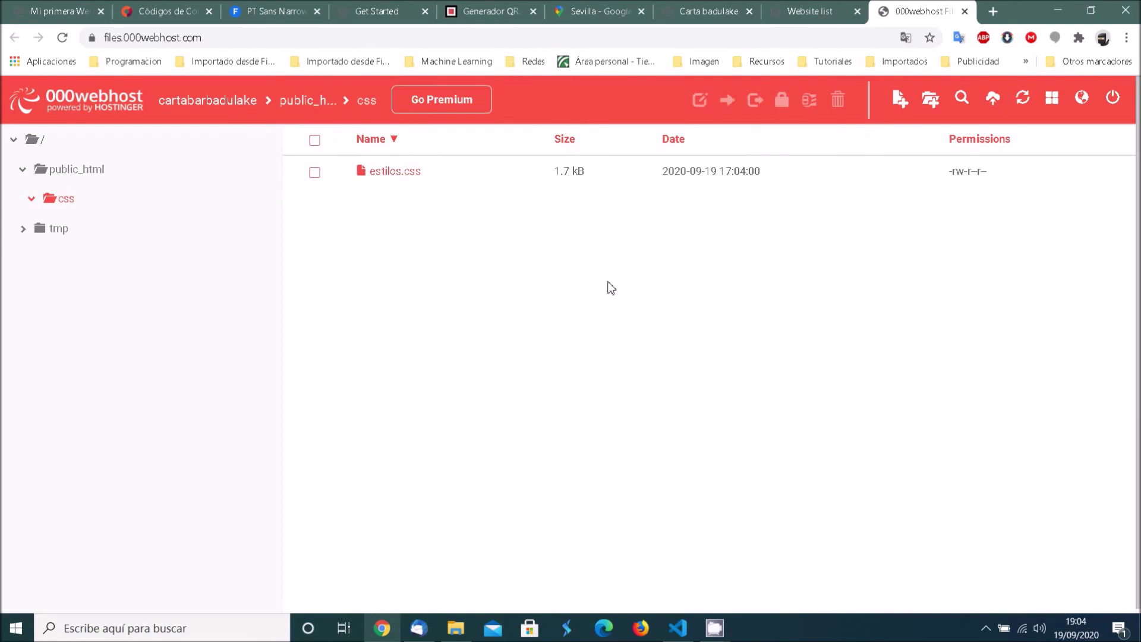
pyautogui.click(62, 170)
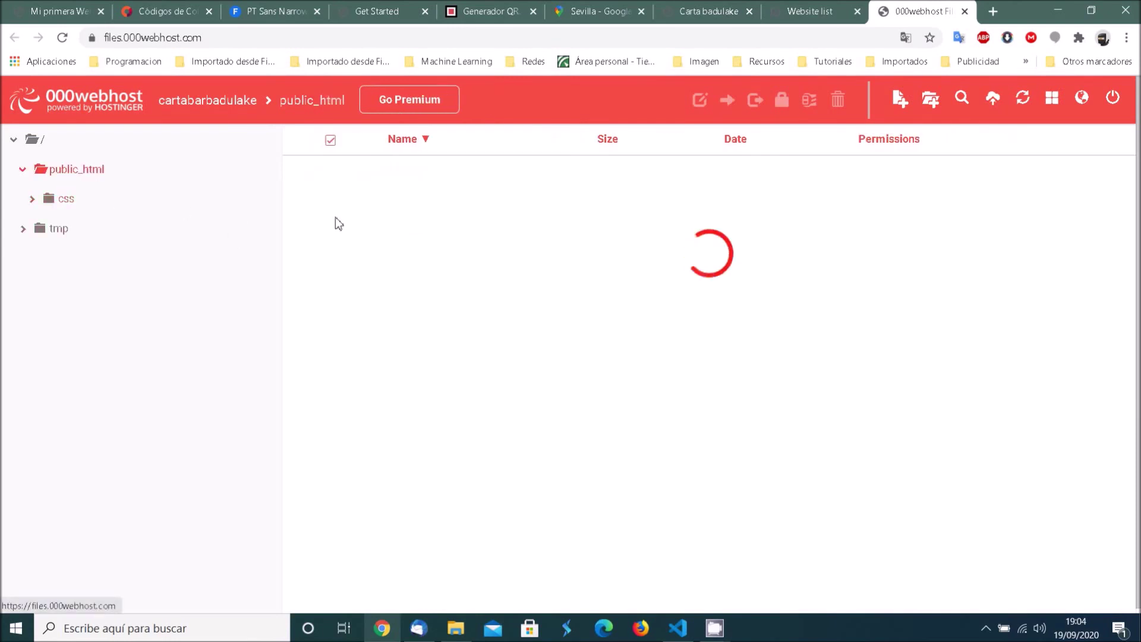
# Step: Create an img folder in public_html and open it
pyautogui.click(932, 105)
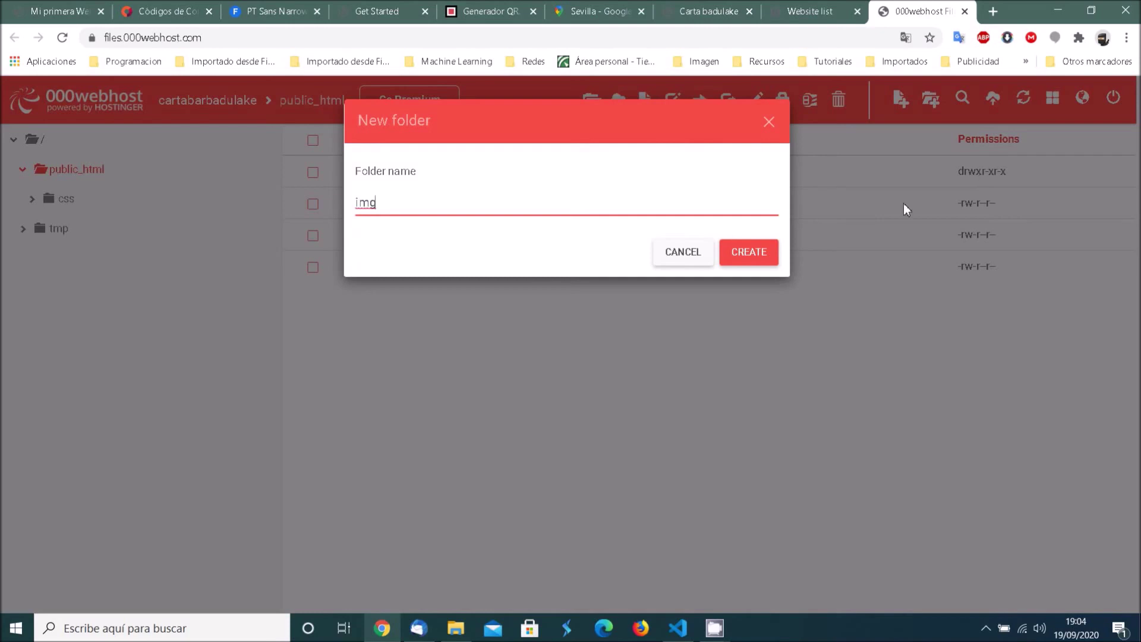
pyautogui.click(750, 254)
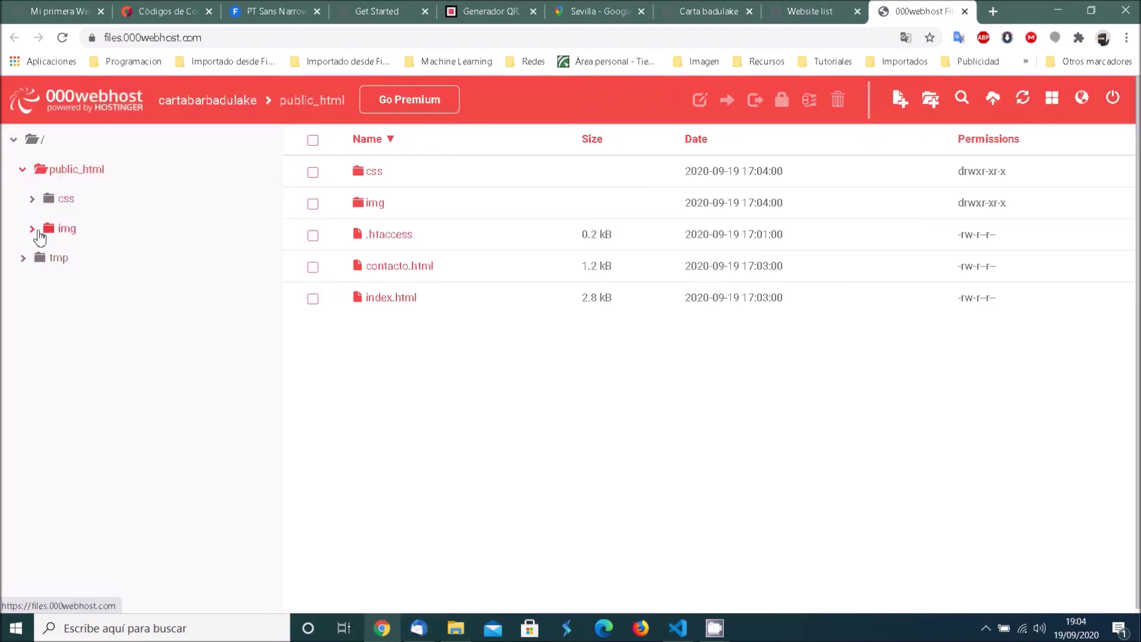
pyautogui.click(39, 233)
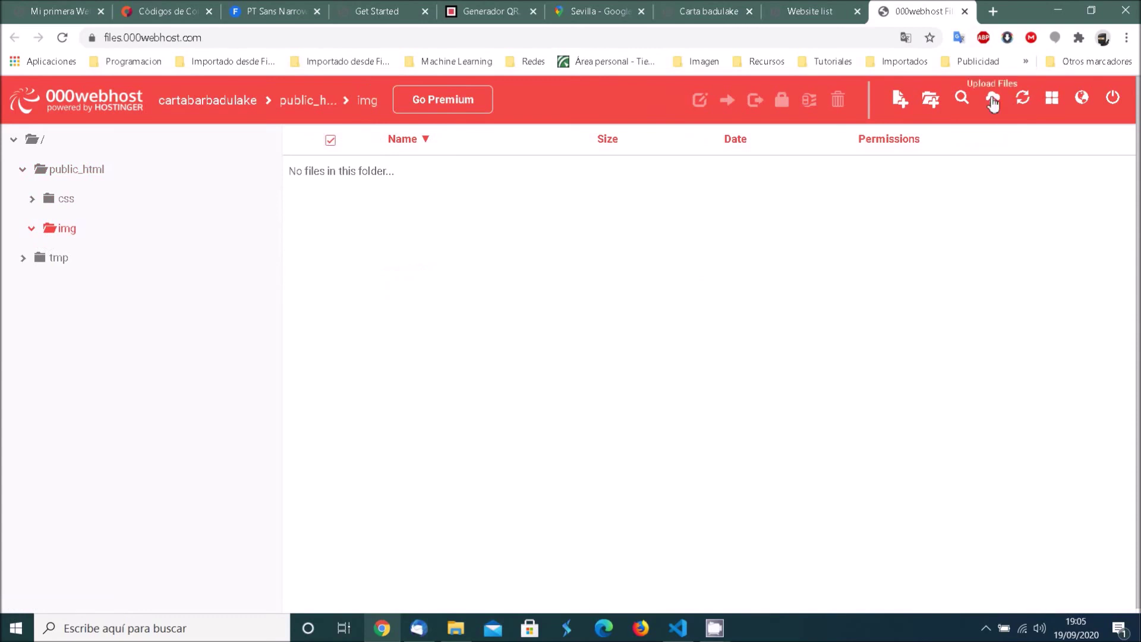
# Step: Upload the local img/logo.png into the img folder, then return to public_html
pyautogui.click(992, 99)
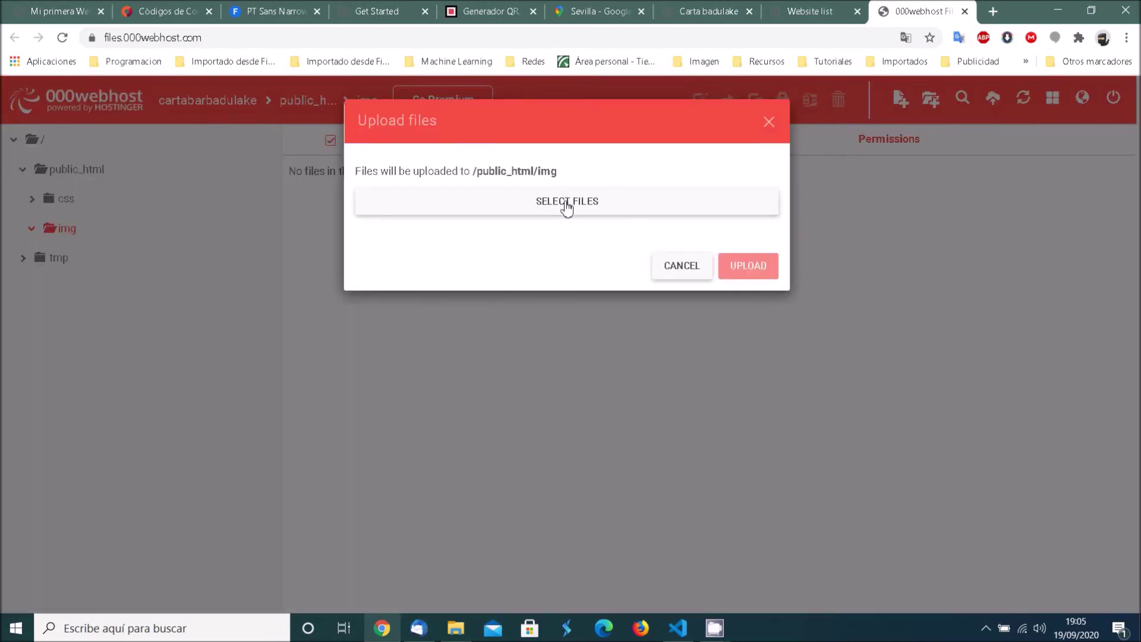
pyautogui.click(565, 207)
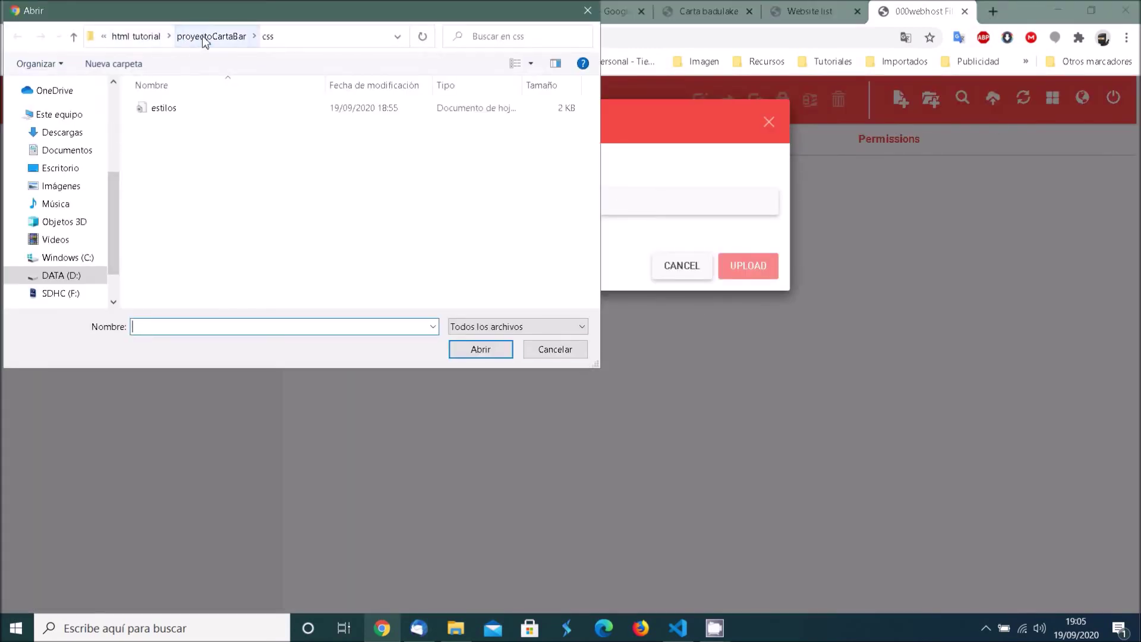
pyautogui.click(205, 37)
pyautogui.click(168, 128)
pyautogui.doubleClick(169, 127)
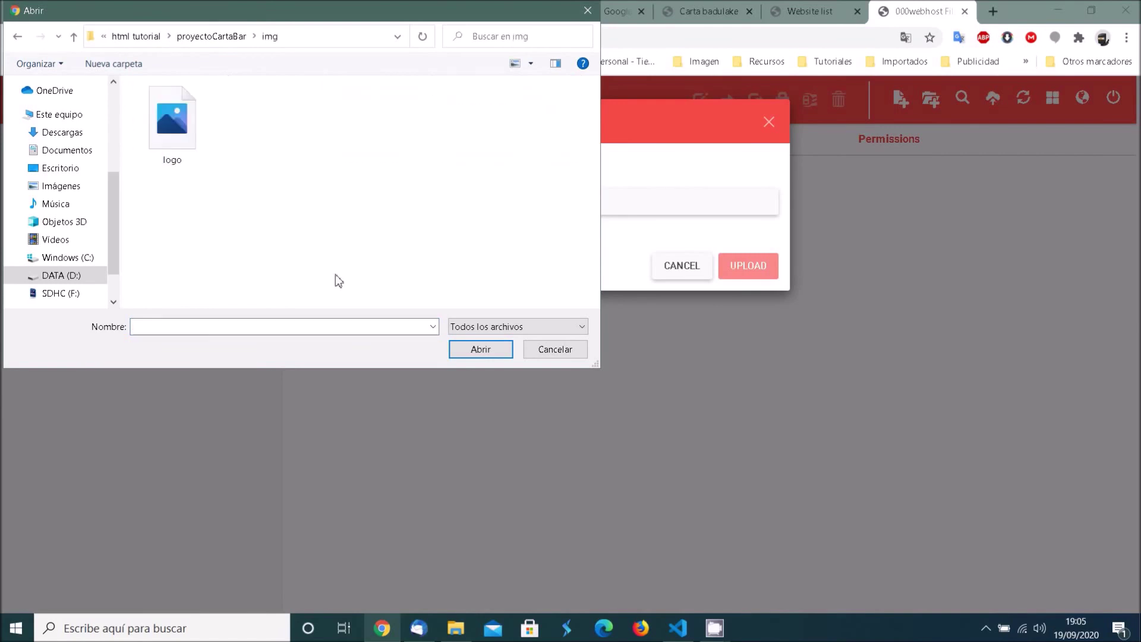
pyautogui.click(189, 137)
pyautogui.click(469, 355)
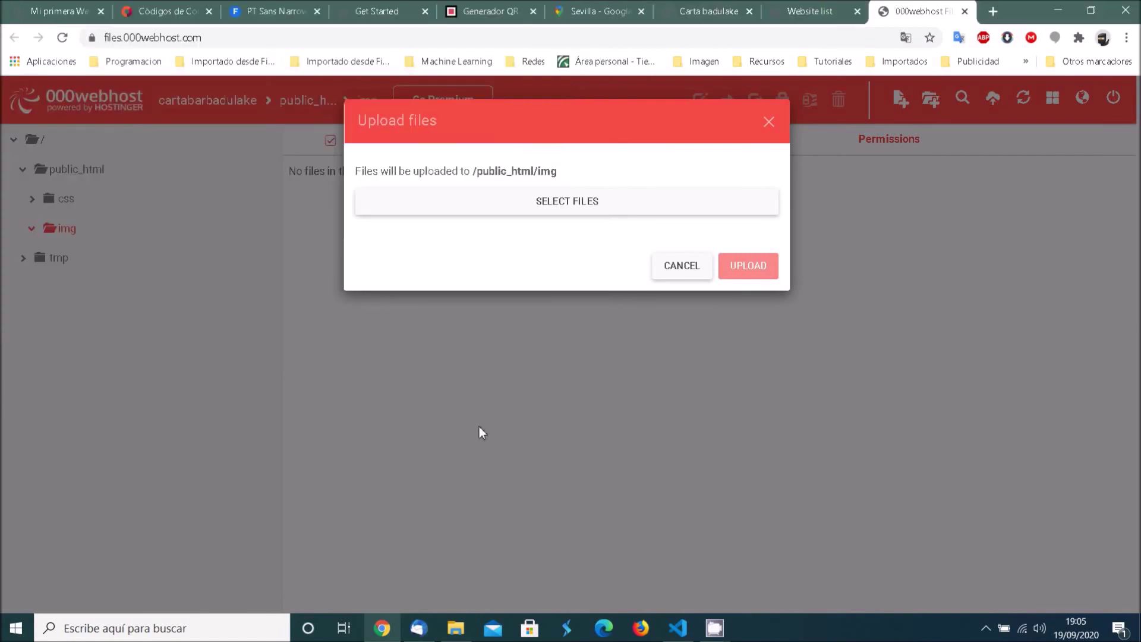
pyautogui.click(756, 342)
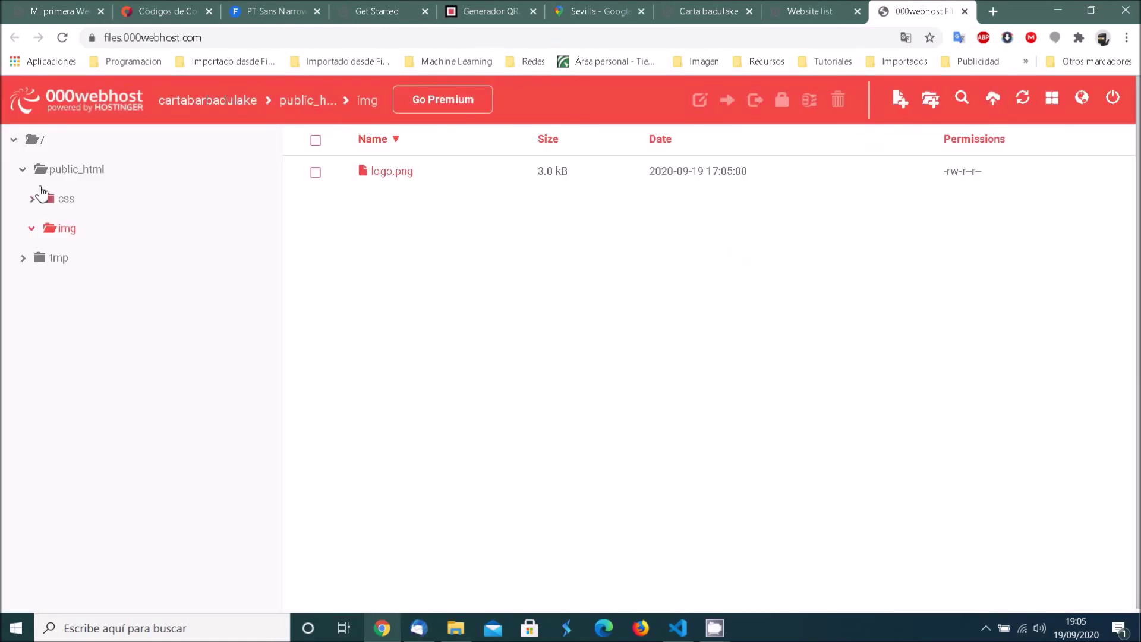
pyautogui.click(59, 170)
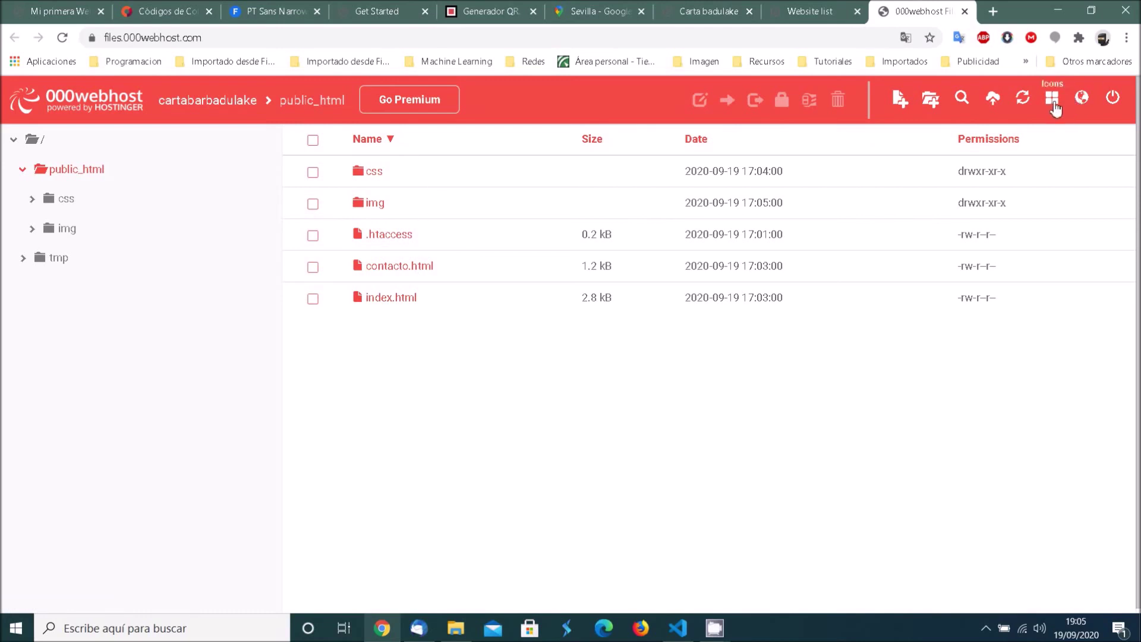
# Step: Switch the File Manager interface language to Spanish and refresh the listing
pyautogui.click(1080, 104)
pyautogui.scroll(-5, 1060, 238)
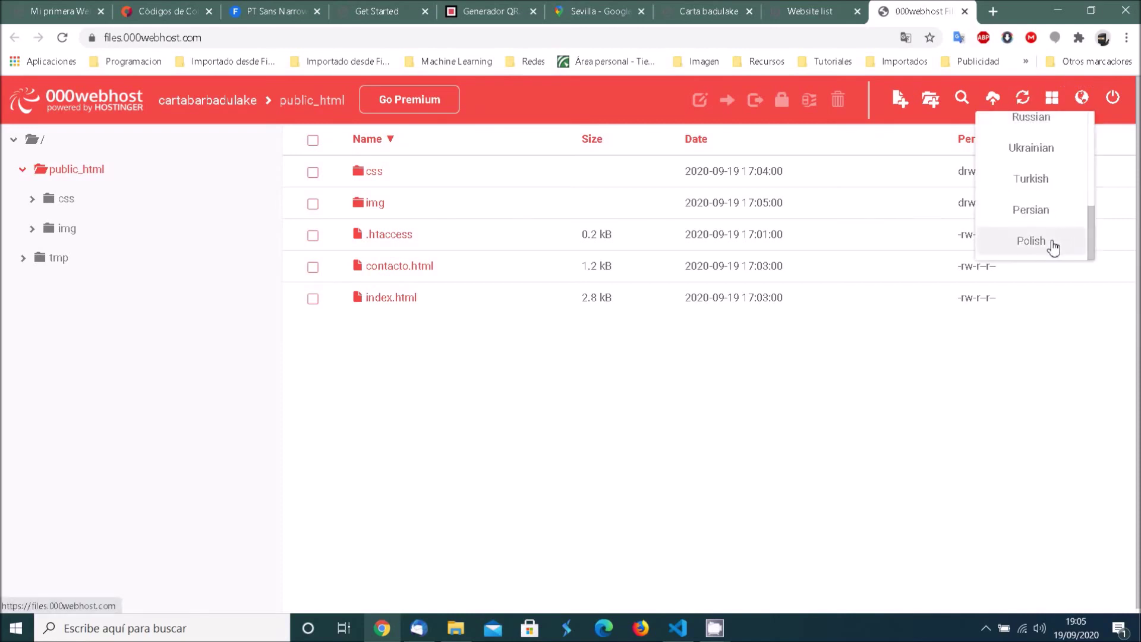
pyautogui.scroll(5, 1053, 247)
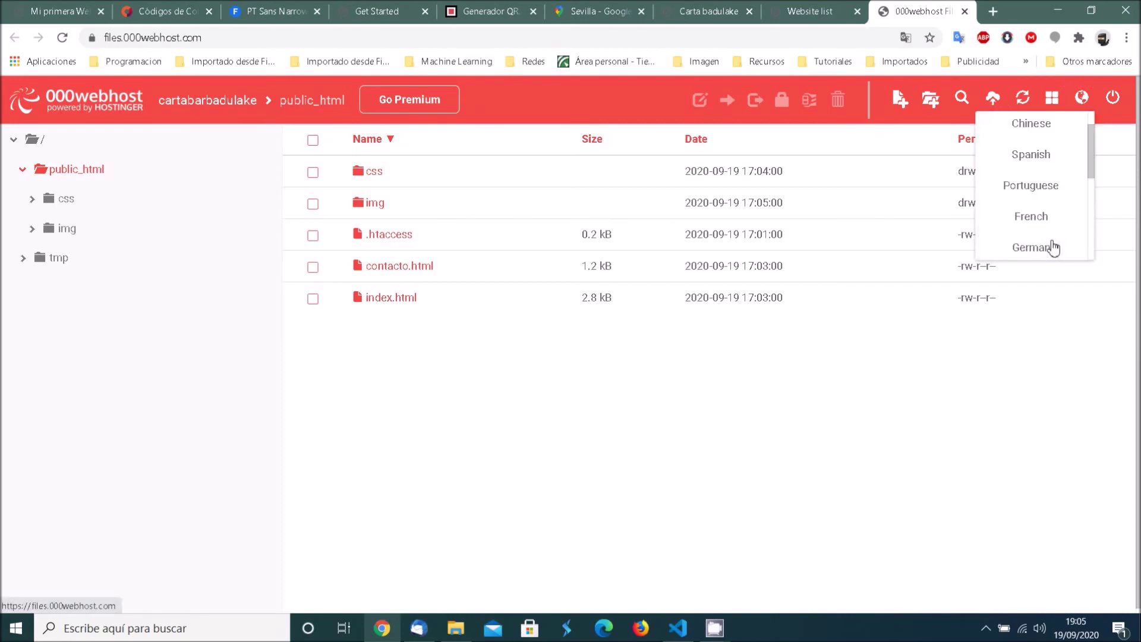
pyautogui.click(1030, 193)
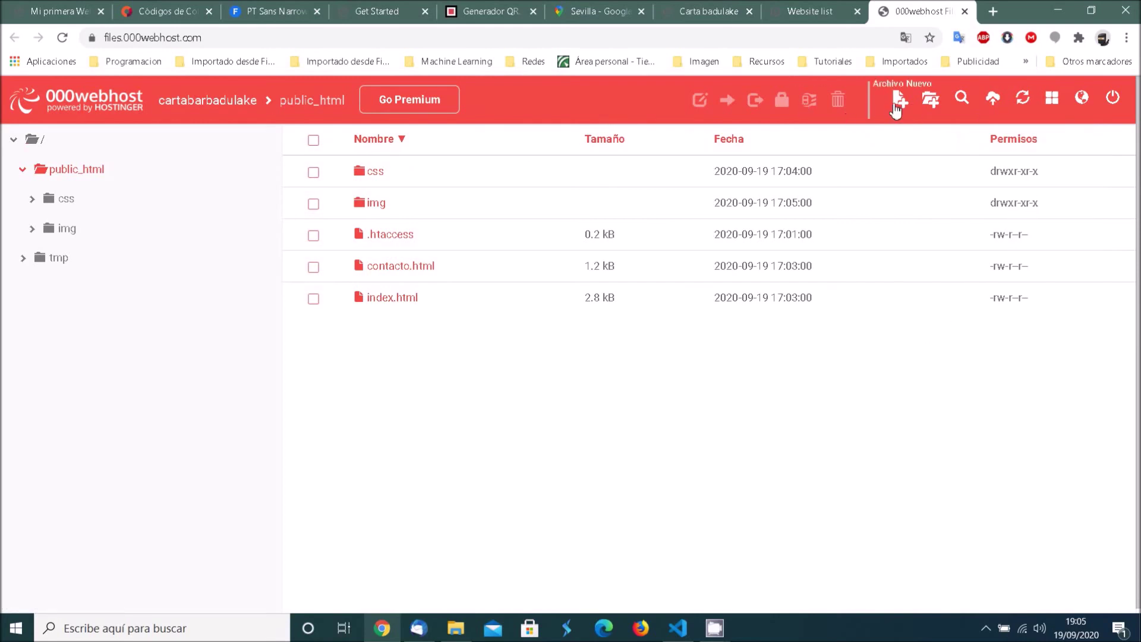
pyautogui.click(1022, 98)
# Step: Open the site's file manager in a second tab and browse its root and tmp folders
pyautogui.rightClick(212, 105)
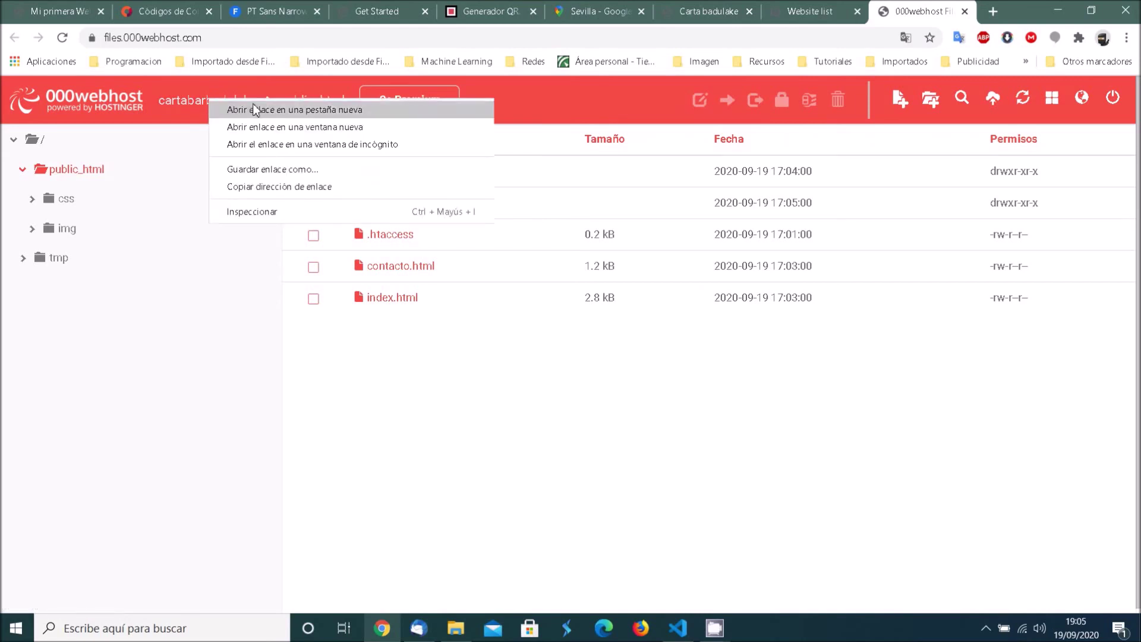
pyautogui.click(256, 108)
pyautogui.click(929, 12)
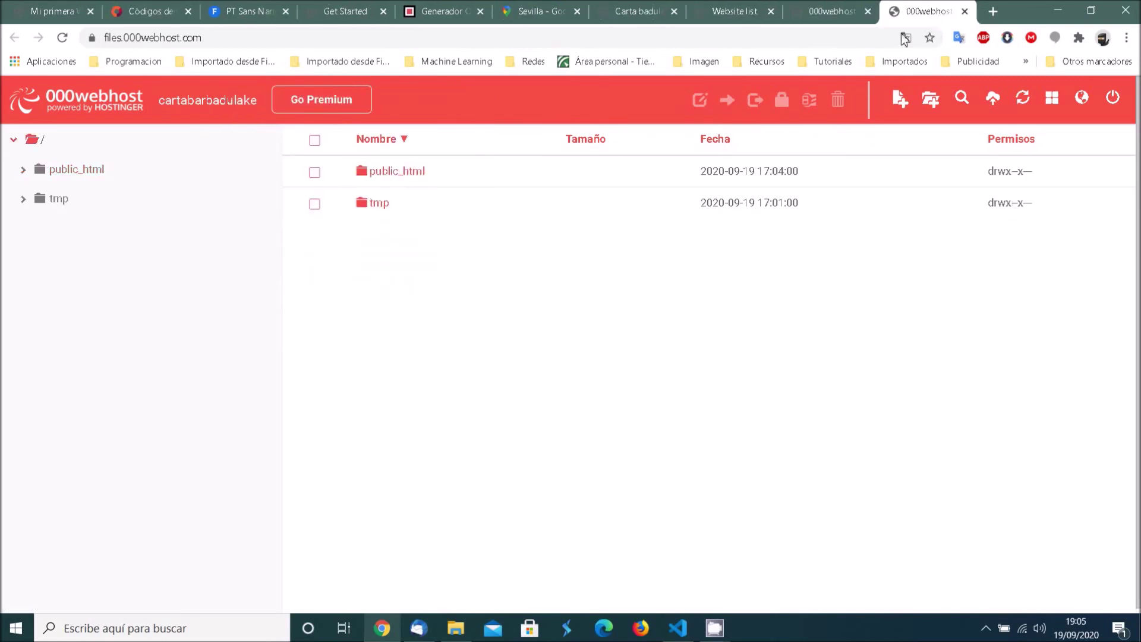
pyautogui.click(238, 37)
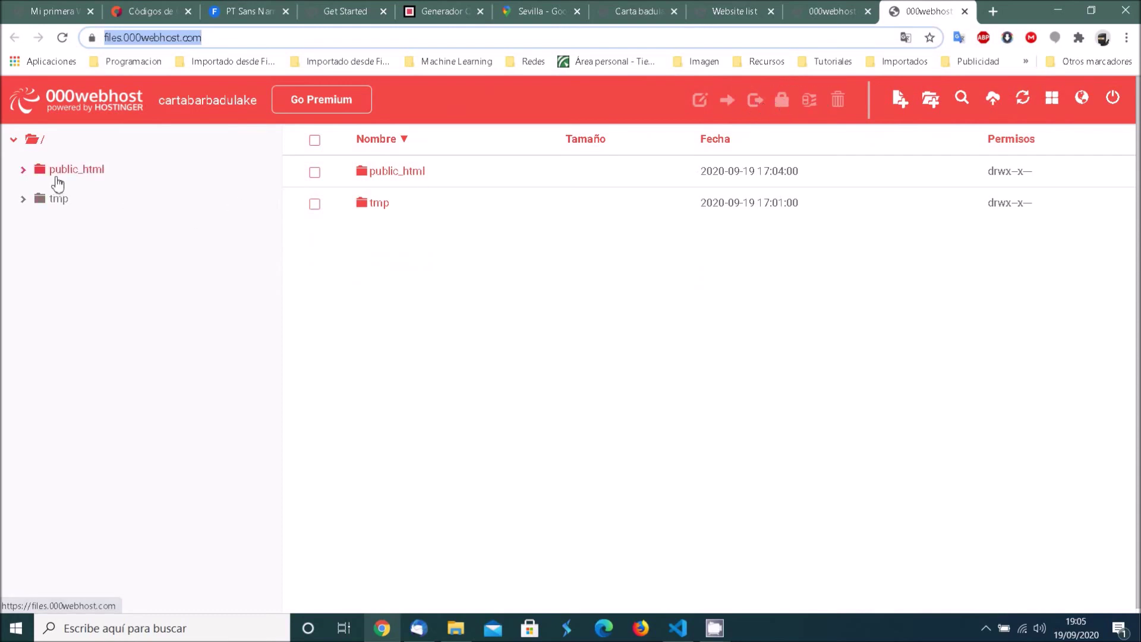
pyautogui.click(26, 203)
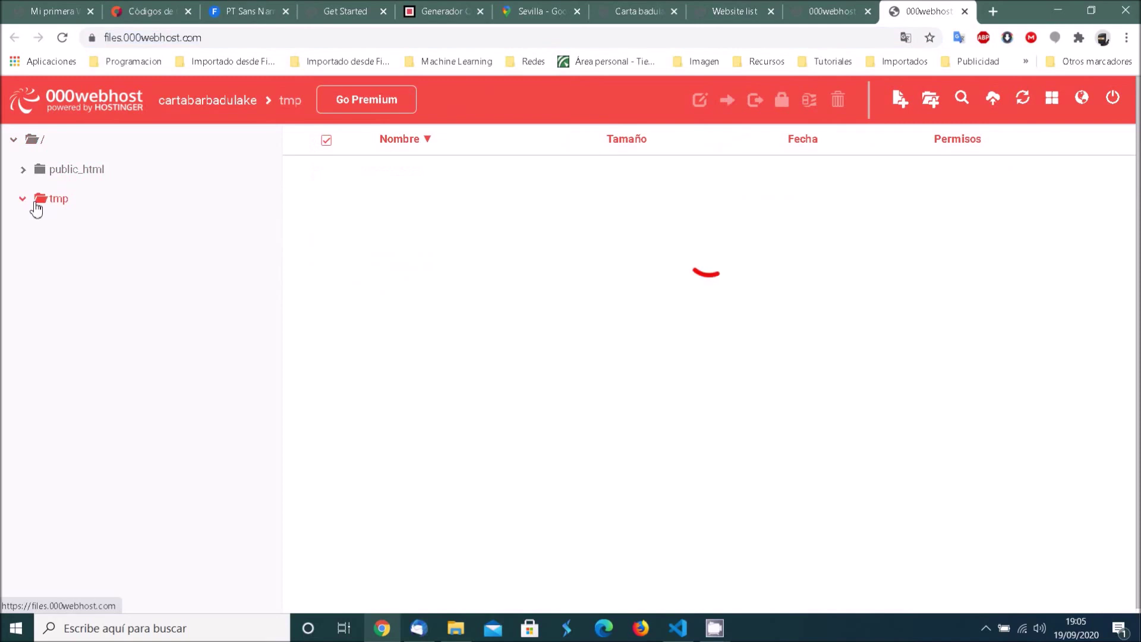
pyautogui.click(652, 18)
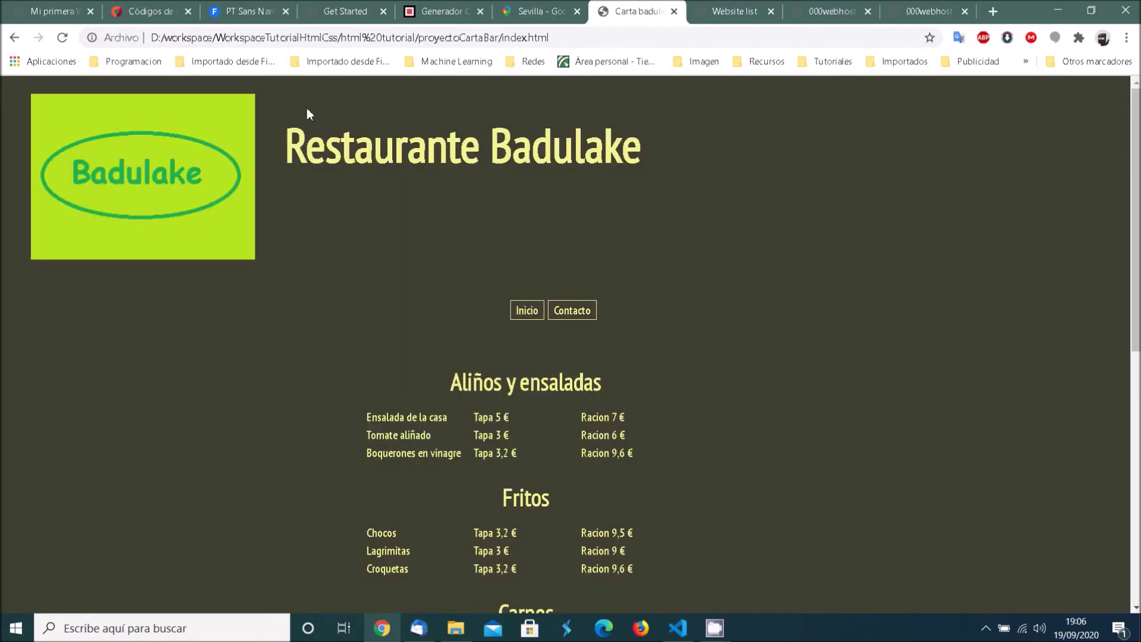
pyautogui.click(249, 40)
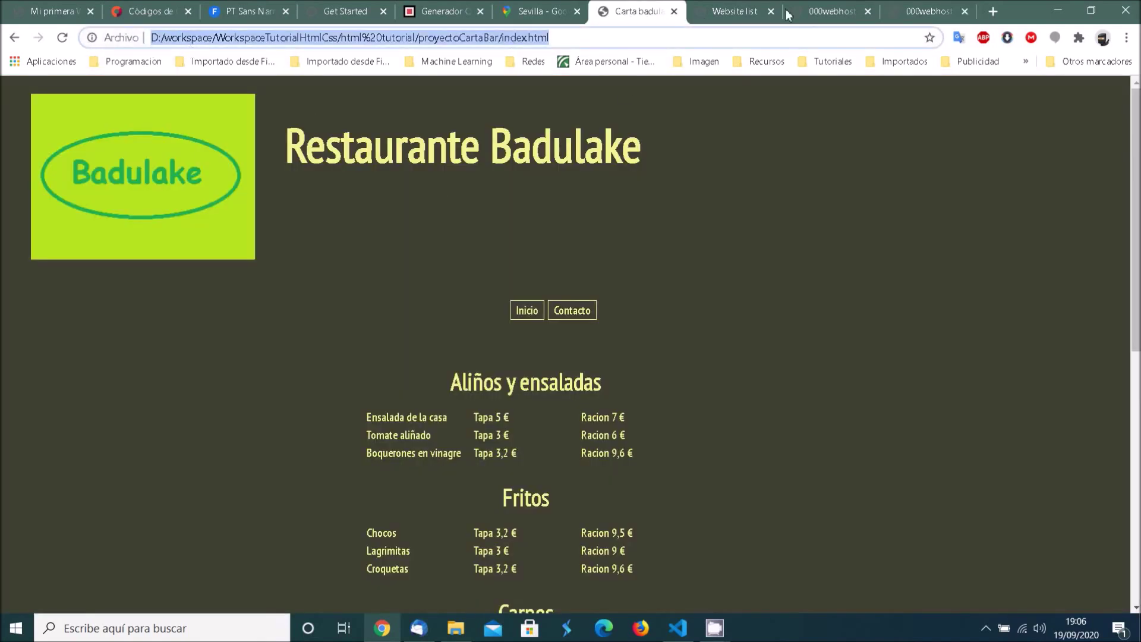
pyautogui.click(828, 17)
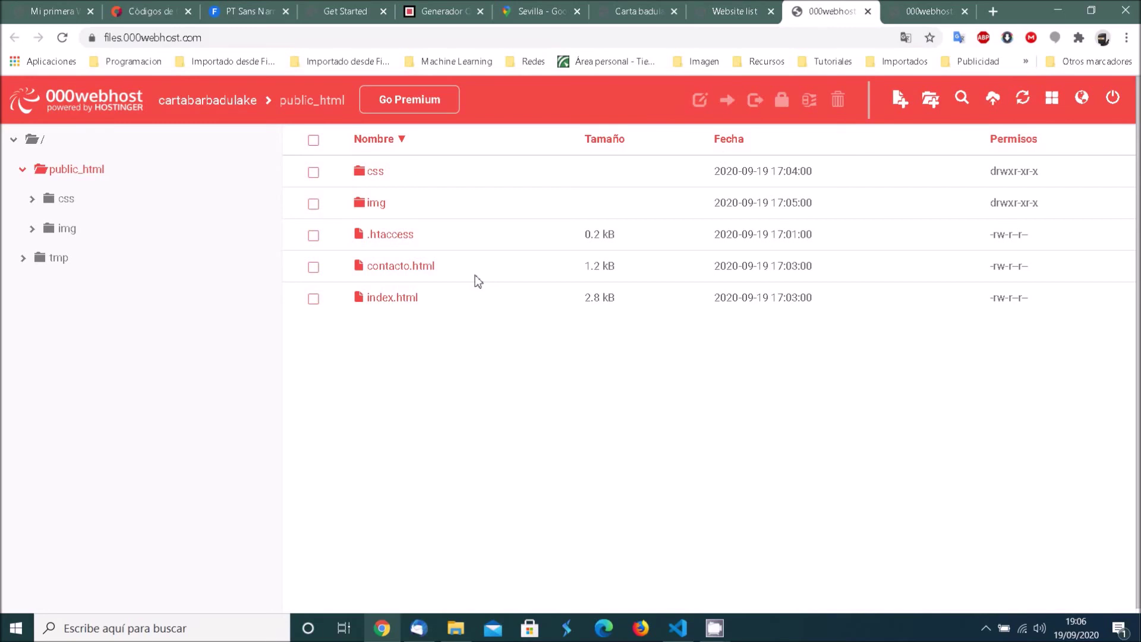
pyautogui.hotkey('ctrl', 'Tab')
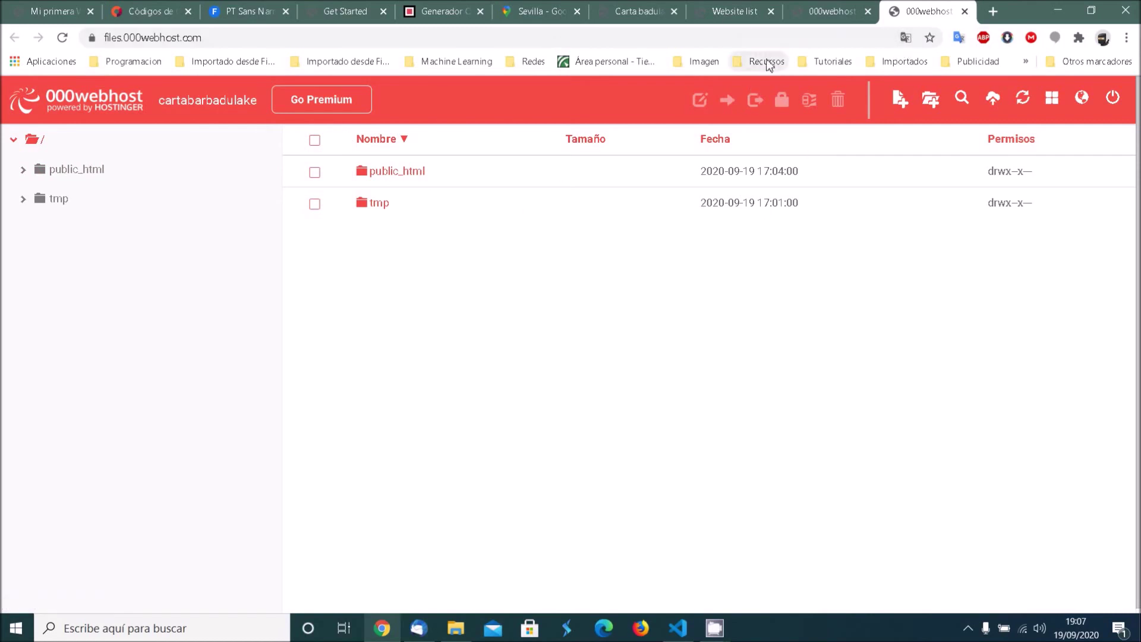
# Step: Switch between the file manager tabs and My Websites, highlighting the cartabarbadulake site name
pyautogui.click(742, 15)
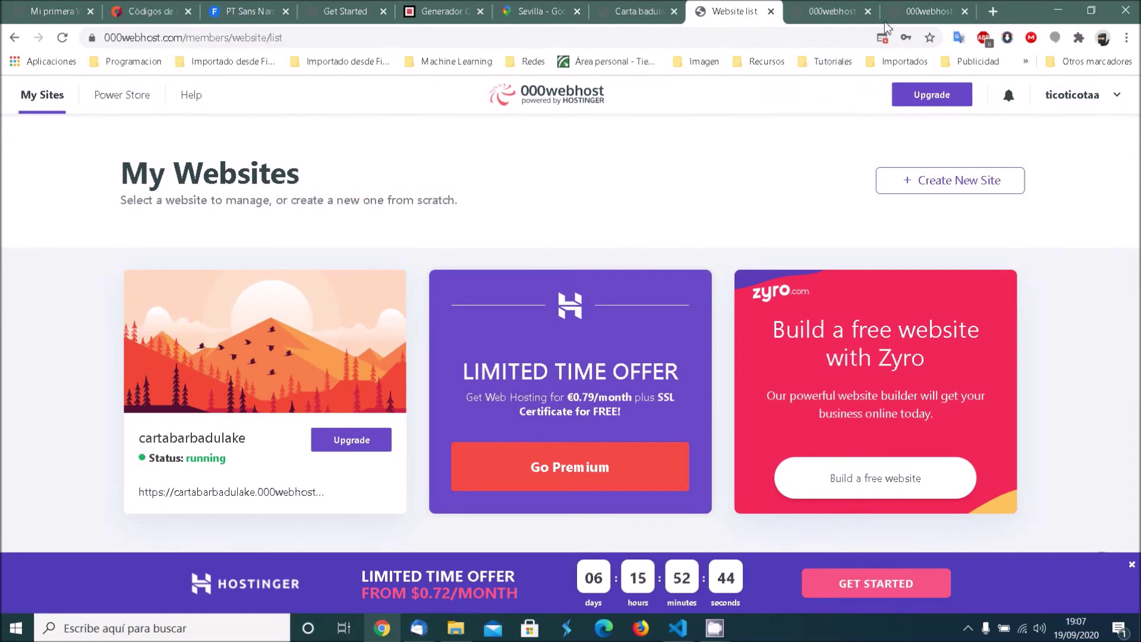
pyautogui.click(929, 18)
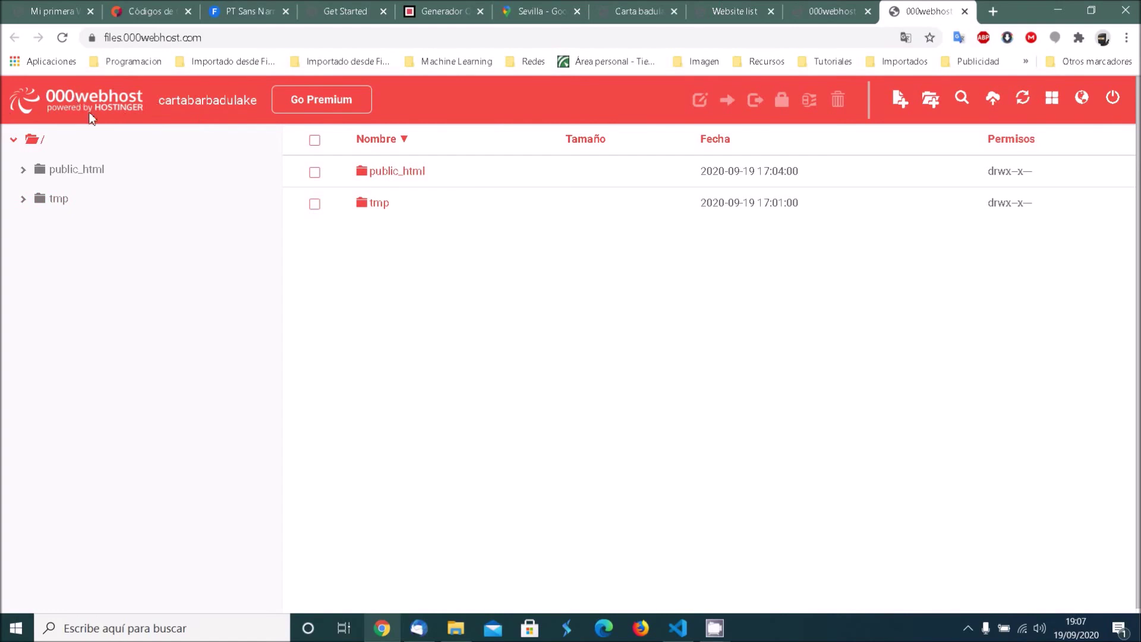
pyautogui.click(838, 19)
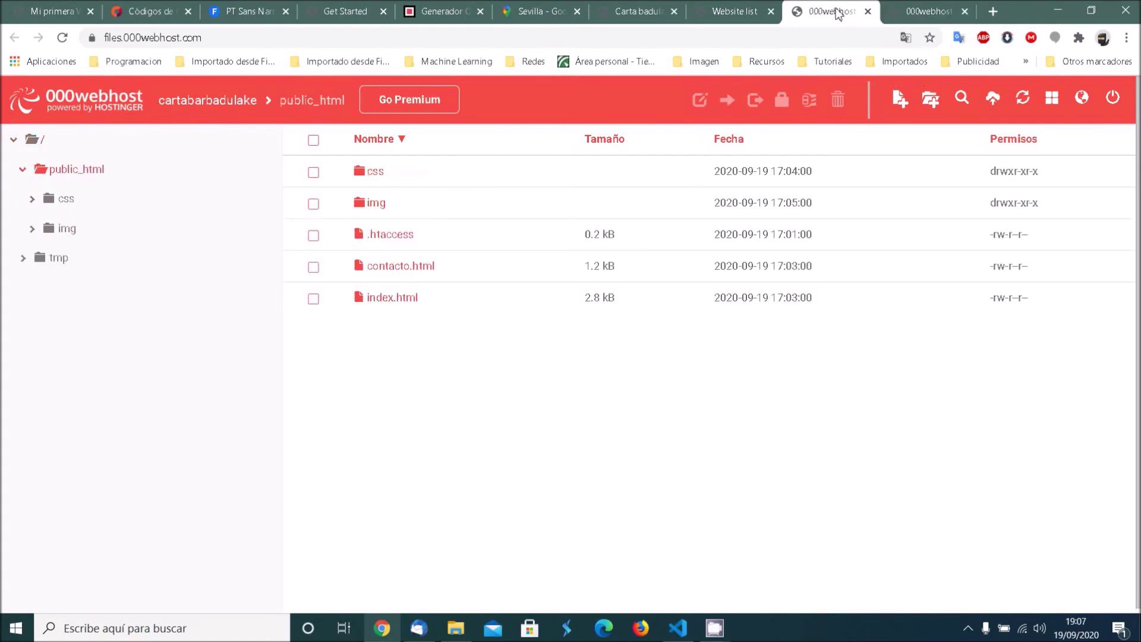
pyautogui.click(750, 18)
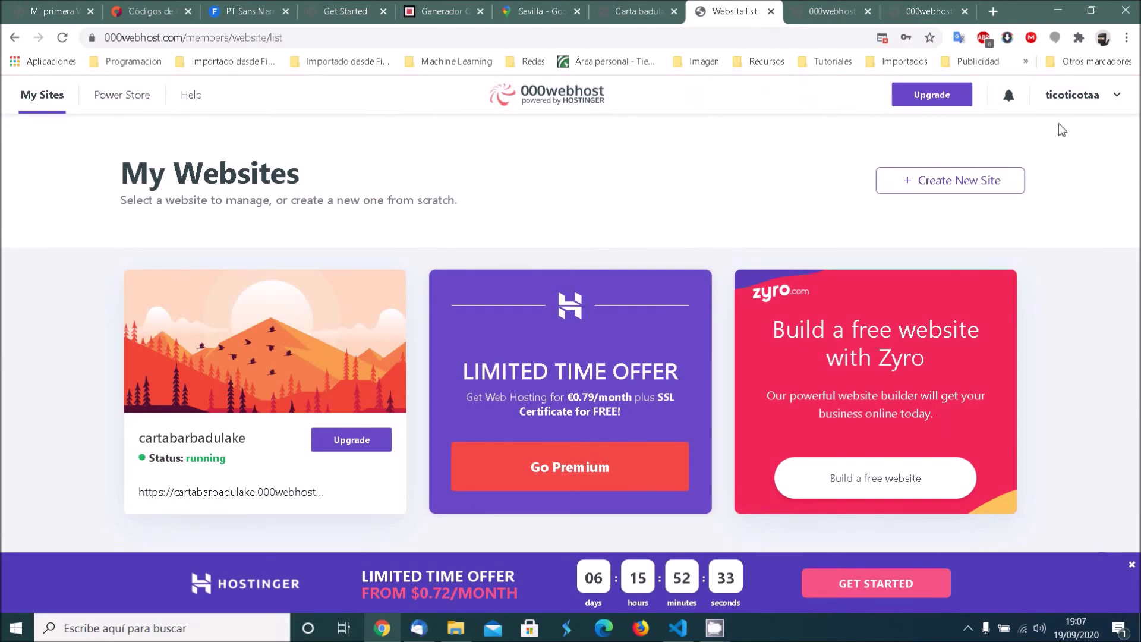
pyautogui.click(1096, 97)
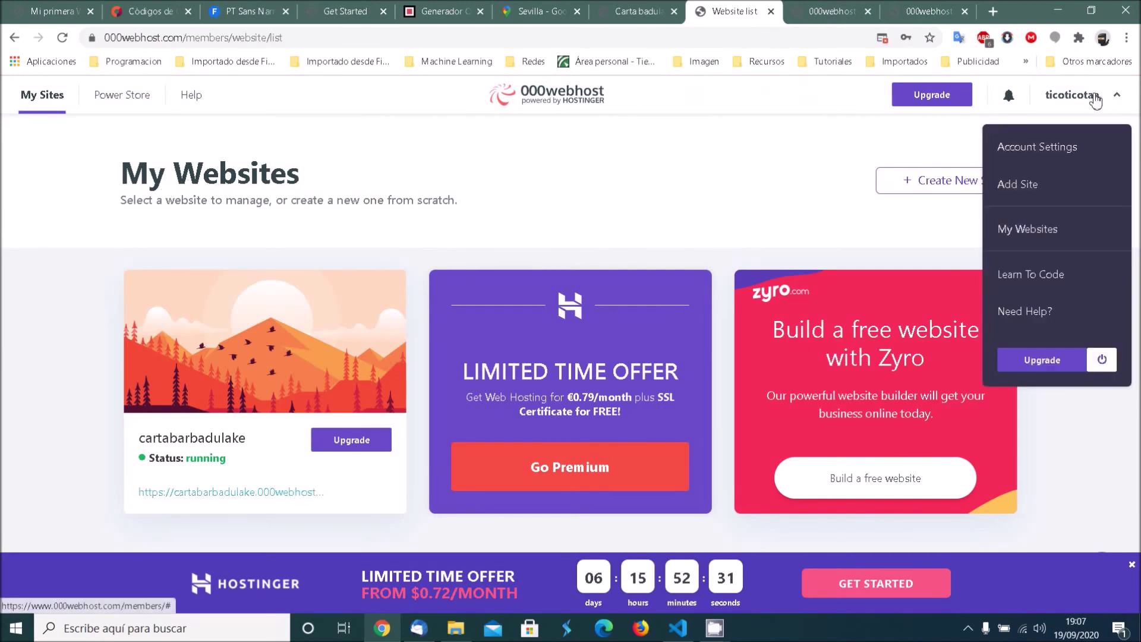
pyautogui.click(1027, 238)
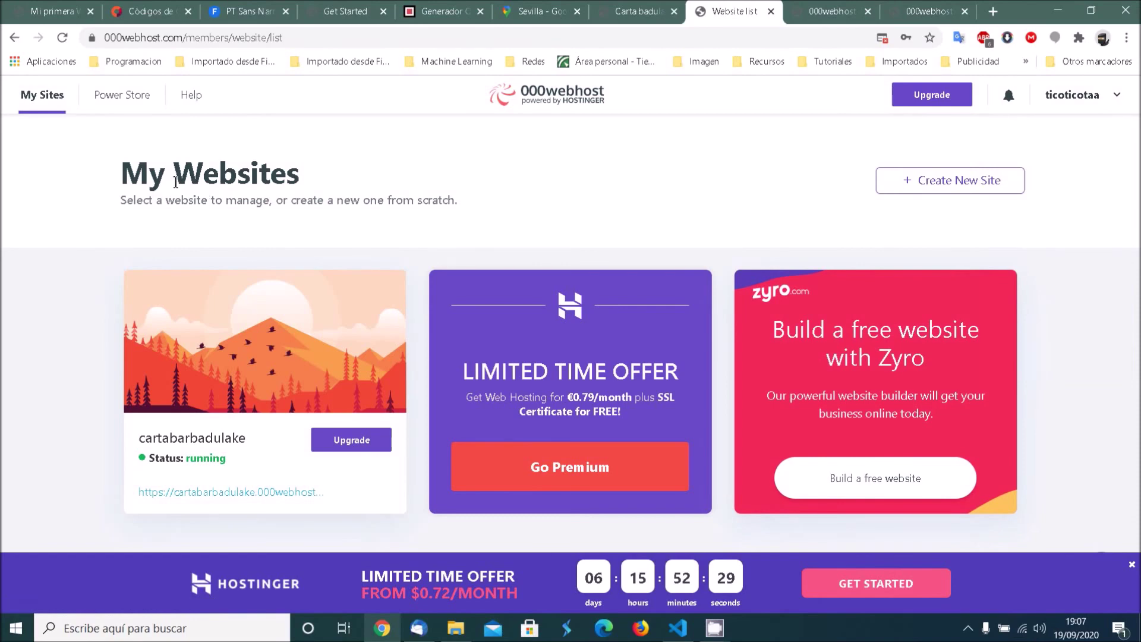
pyautogui.moveTo(176, 181); pyautogui.dragTo(286, 182)
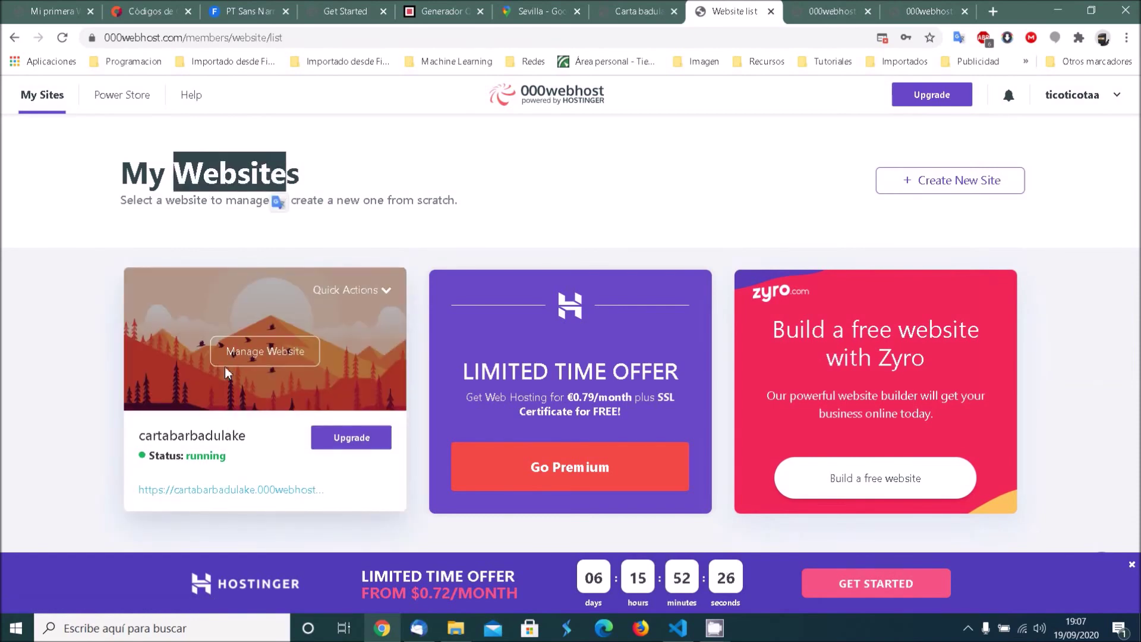
pyautogui.moveTo(149, 437); pyautogui.dragTo(241, 459)
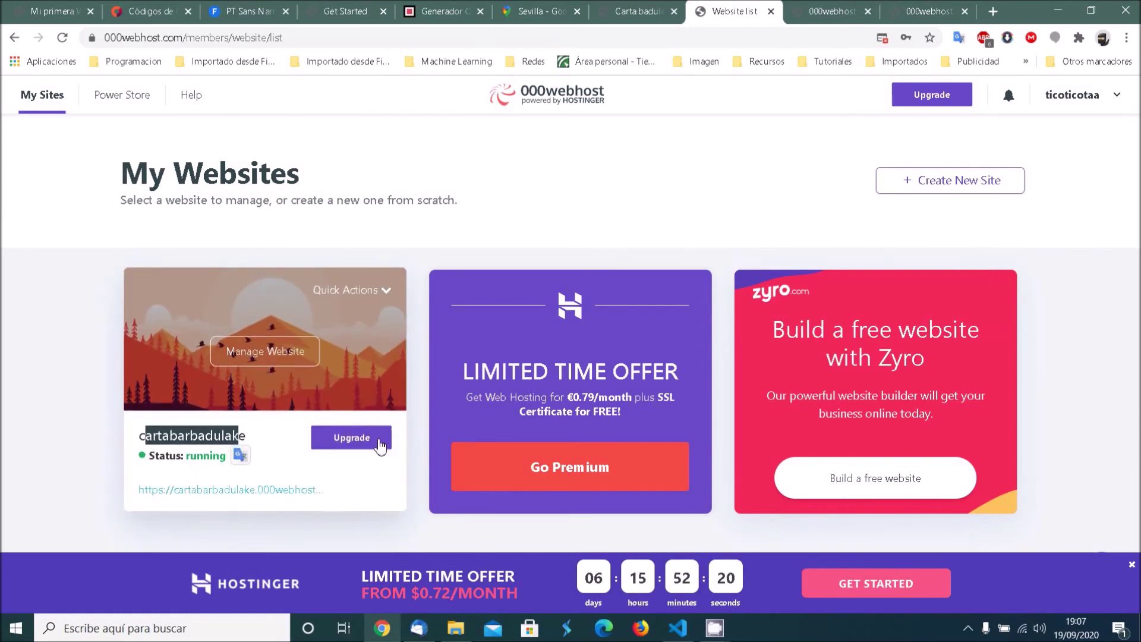
# Step: Browse the hosting upgrade plans page, then return to My Websites via the account menu
pyautogui.click(349, 443)
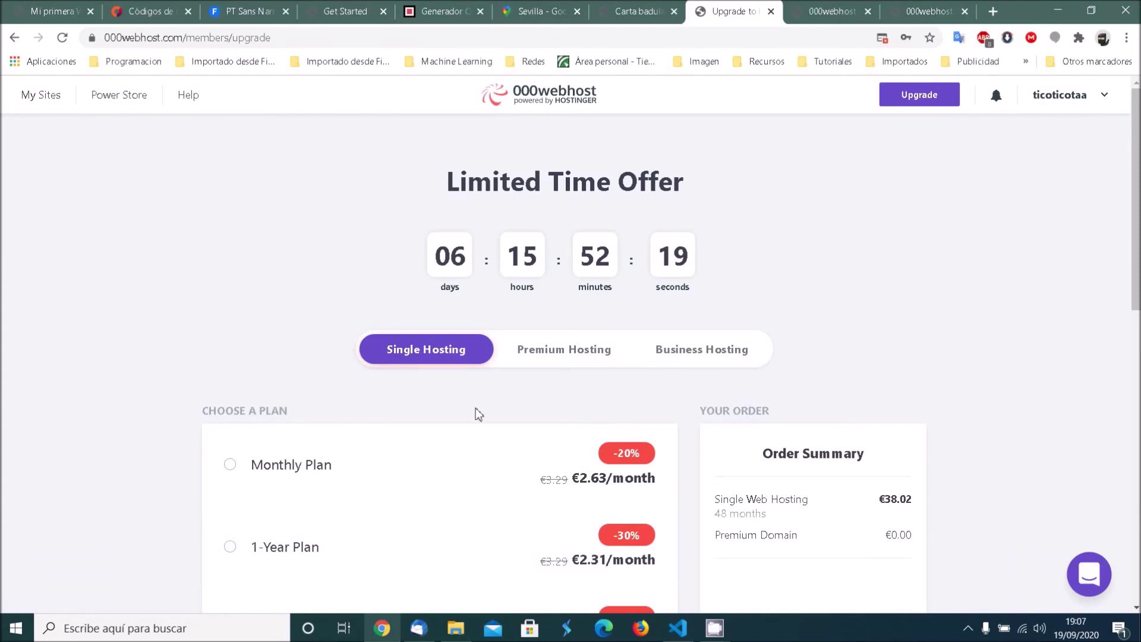
pyautogui.scroll(-6, 477, 413)
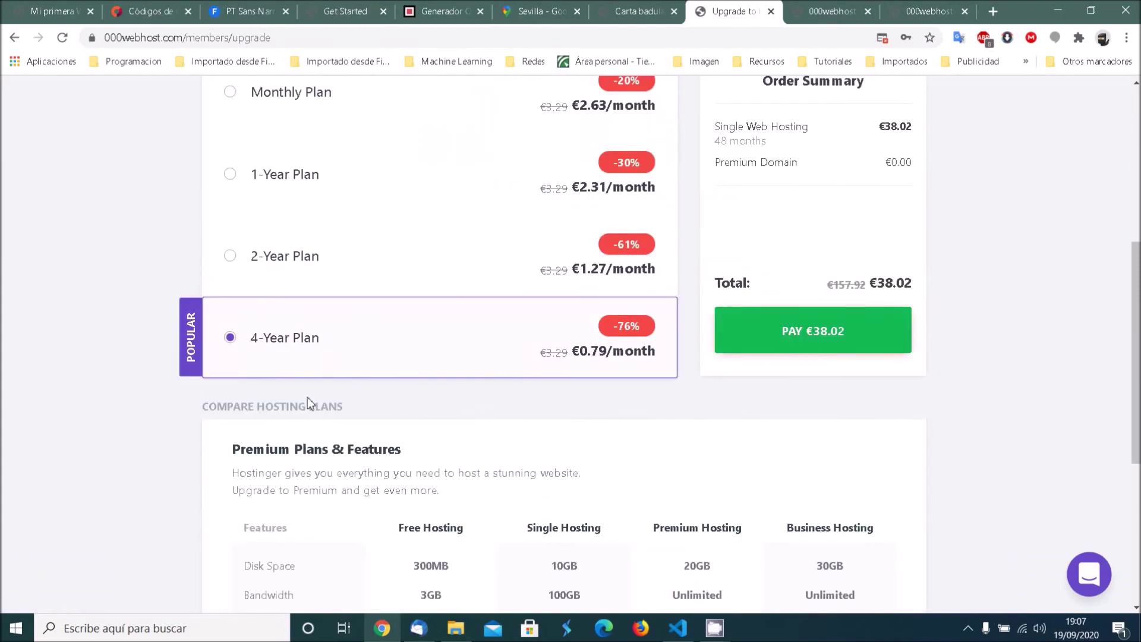
pyautogui.scroll(6, 306, 401)
pyautogui.scroll(-2, 328, 506)
pyautogui.scroll(-9, 329, 506)
pyautogui.click(527, 523)
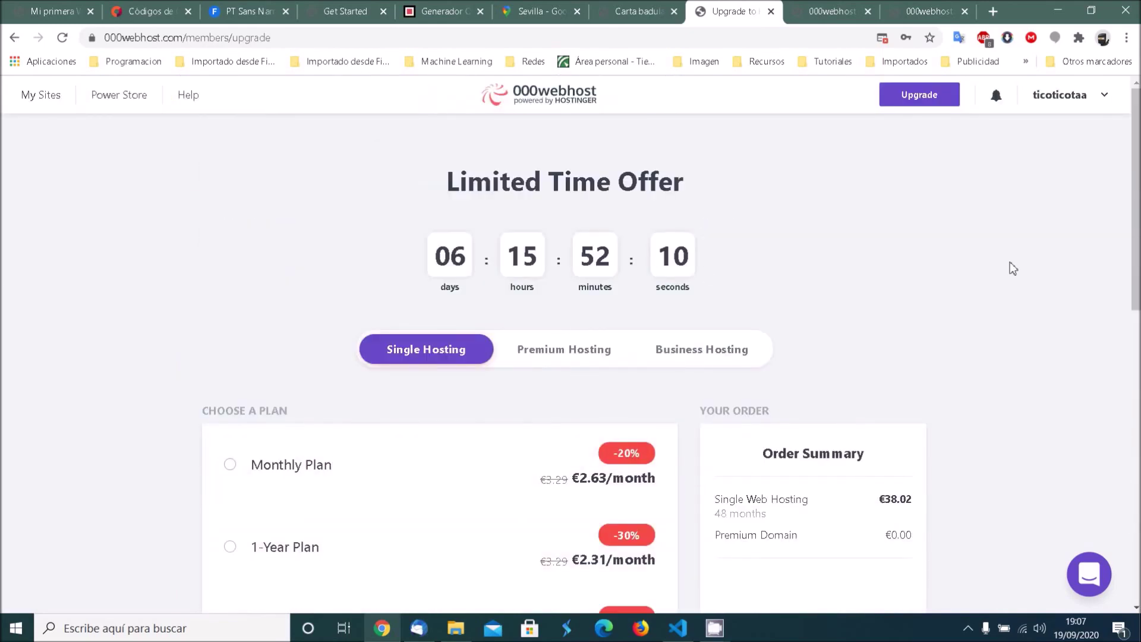
pyautogui.click(1070, 96)
pyautogui.click(1041, 233)
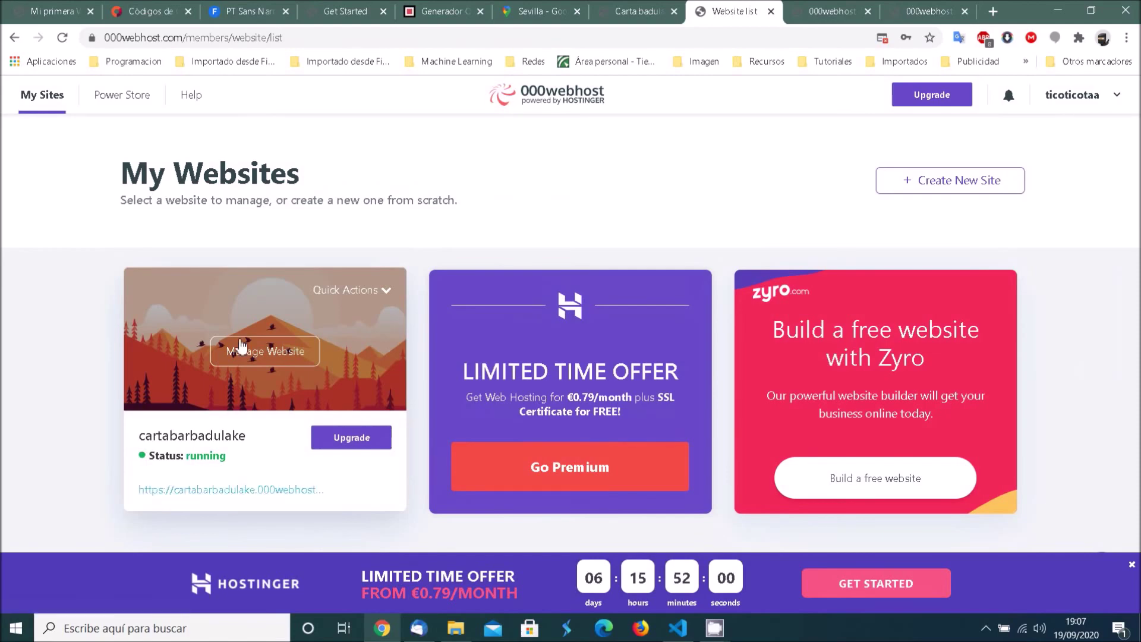
# Step: Open the live Badulake site in a new tab and compare its address with the local copy's
pyautogui.rightClick(239, 493)
pyautogui.click(265, 498)
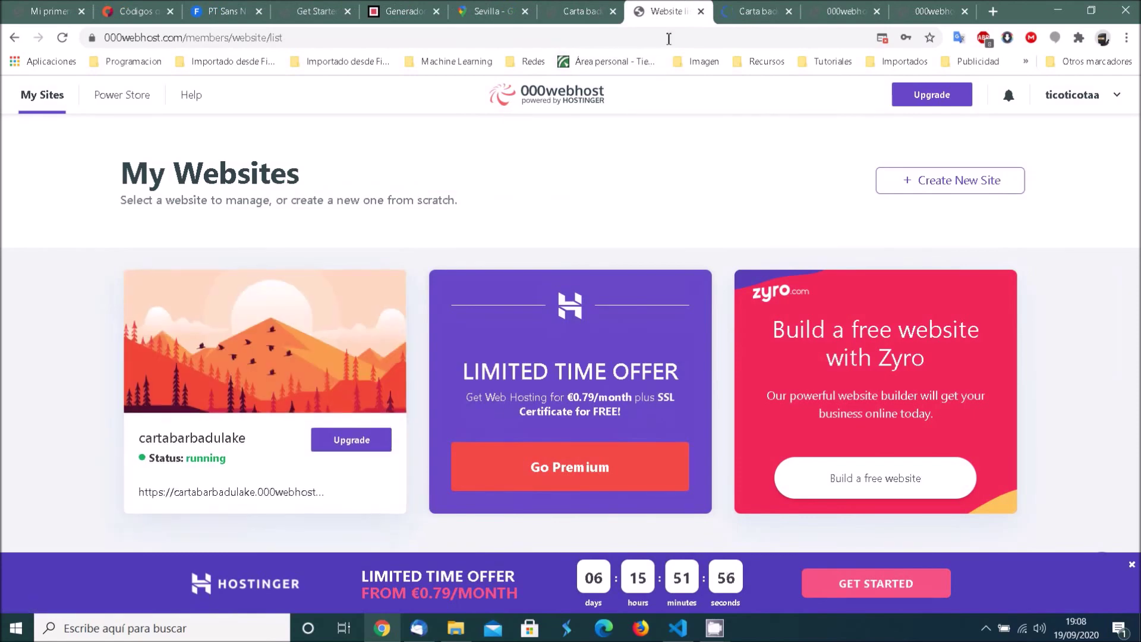
pyautogui.click(773, 13)
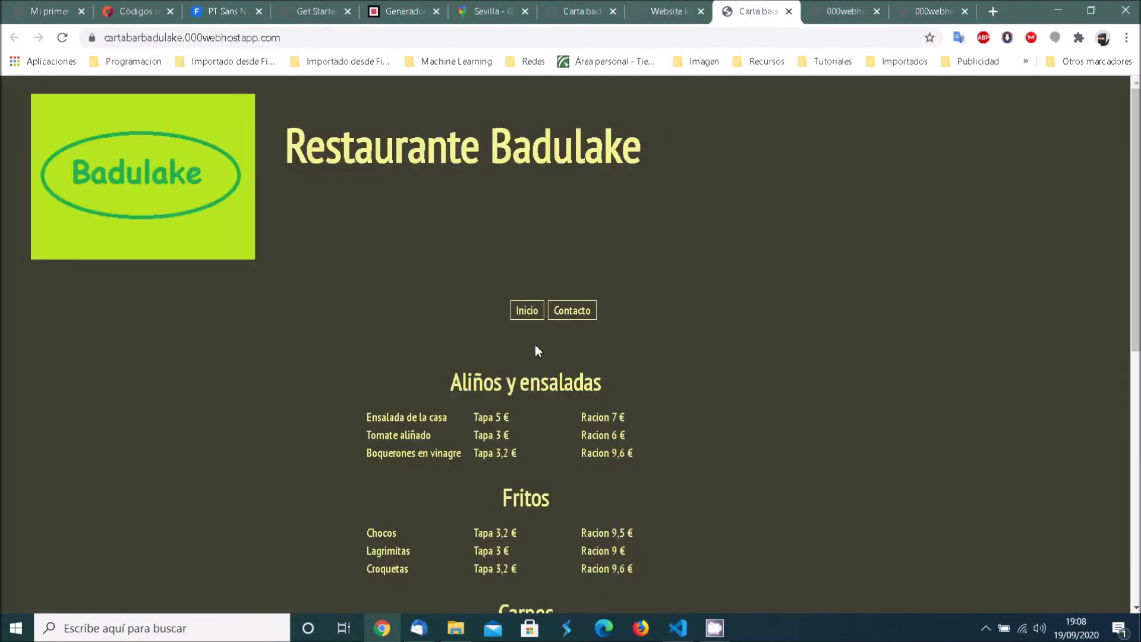
pyautogui.click(270, 40)
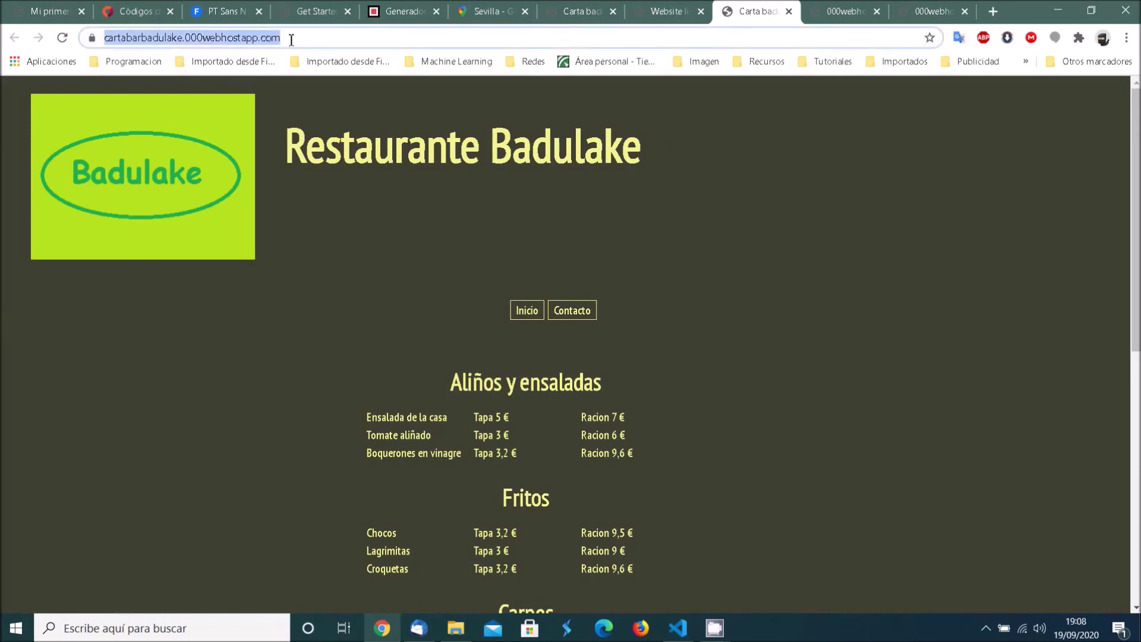
pyautogui.press('End')
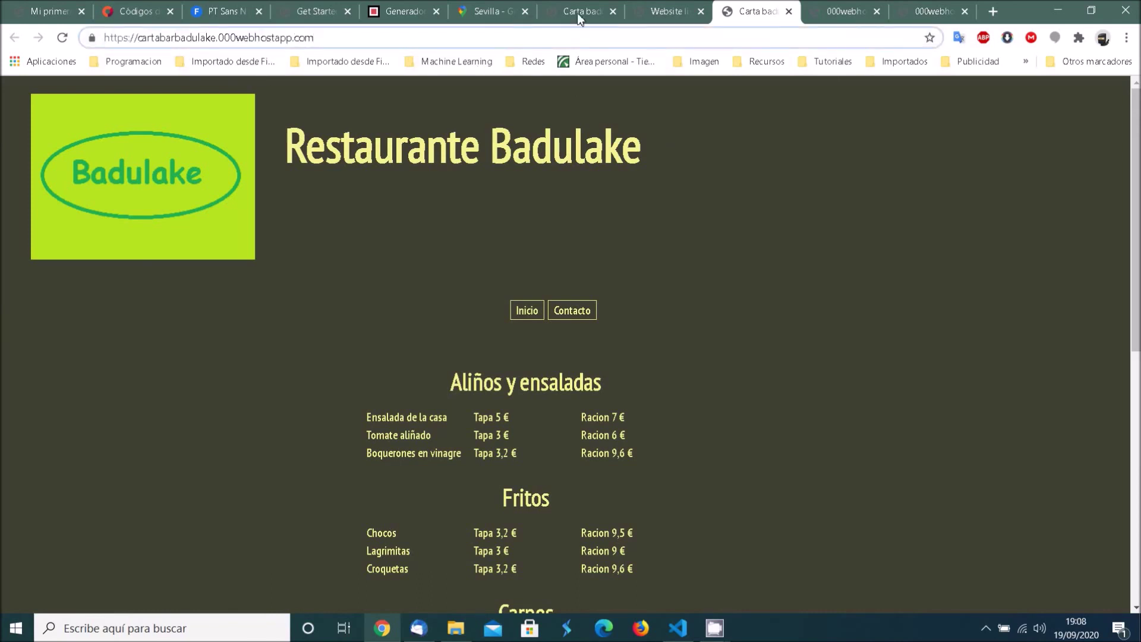
pyautogui.click(579, 16)
pyautogui.click(470, 39)
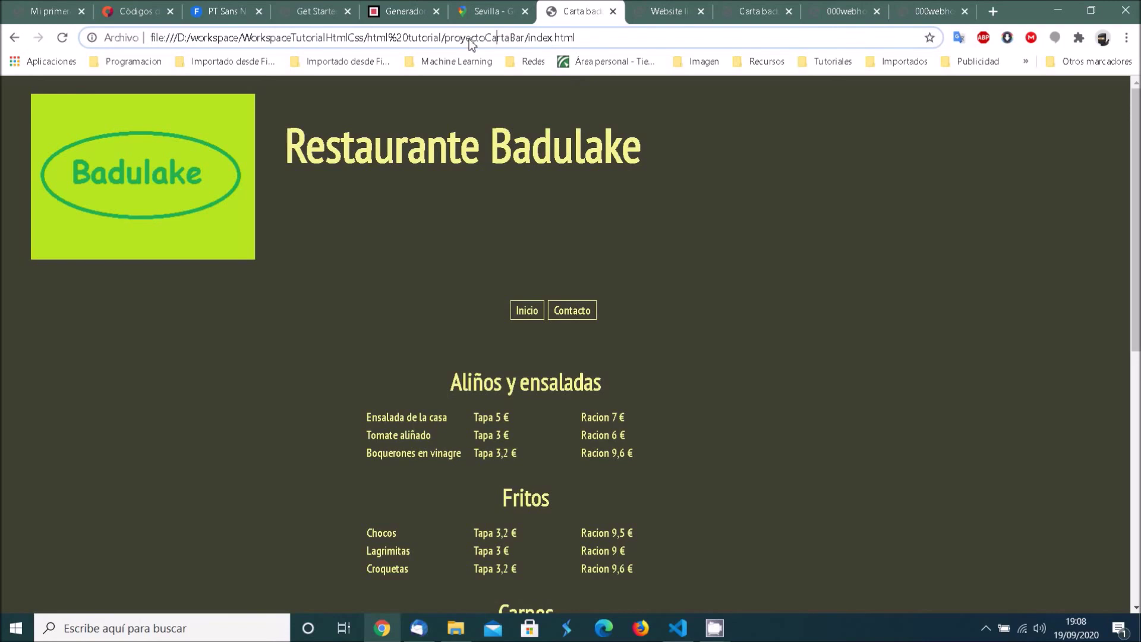
pyautogui.click(767, 16)
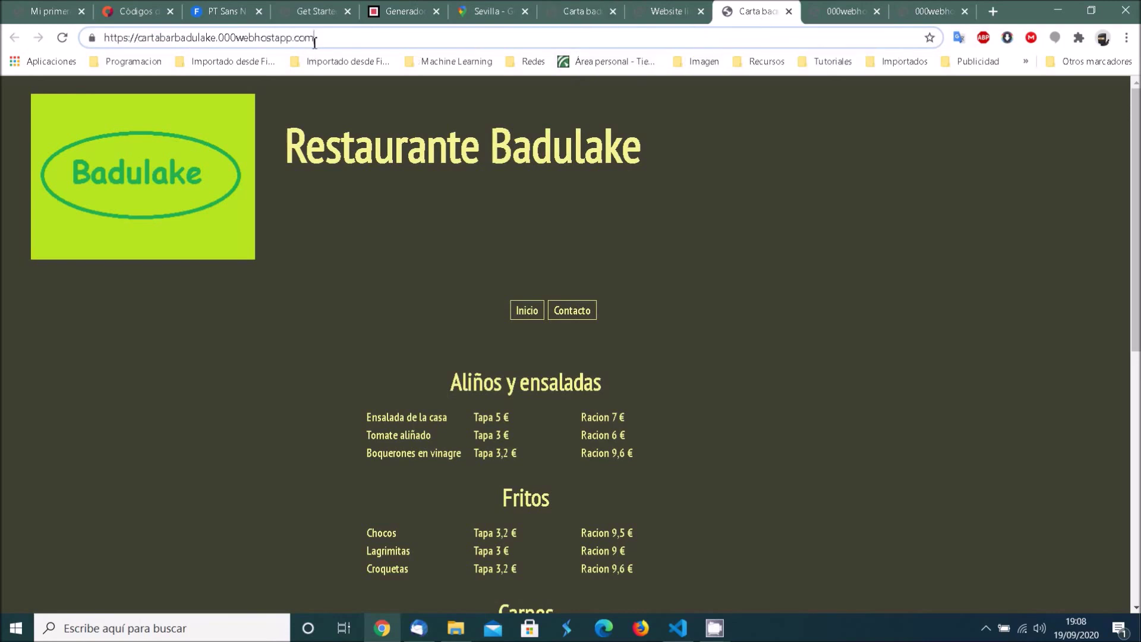
# Step: Browse the live site's Contacto page and return to the menu home page
pyautogui.moveTo(334, 41); pyautogui.dragTo(103, 38)
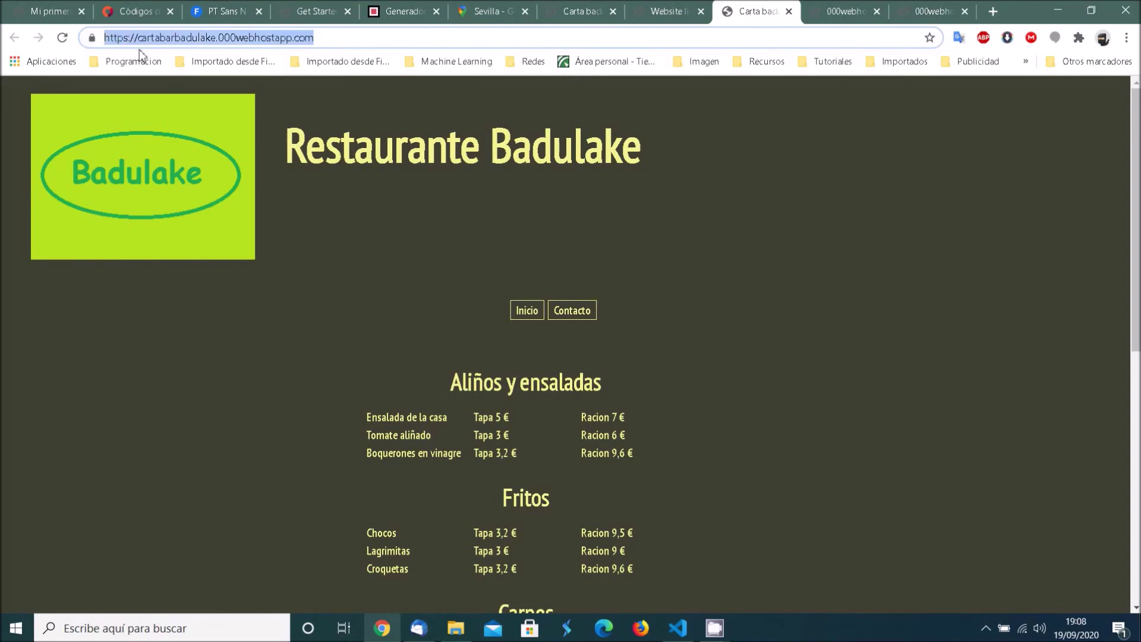
pyautogui.scroll(-5, 357, 359)
pyautogui.scroll(-4, 358, 359)
pyautogui.scroll(9, 358, 359)
pyautogui.scroll(-9, 496, 330)
pyautogui.scroll(5, 495, 330)
pyautogui.scroll(4, 495, 333)
pyautogui.click(575, 311)
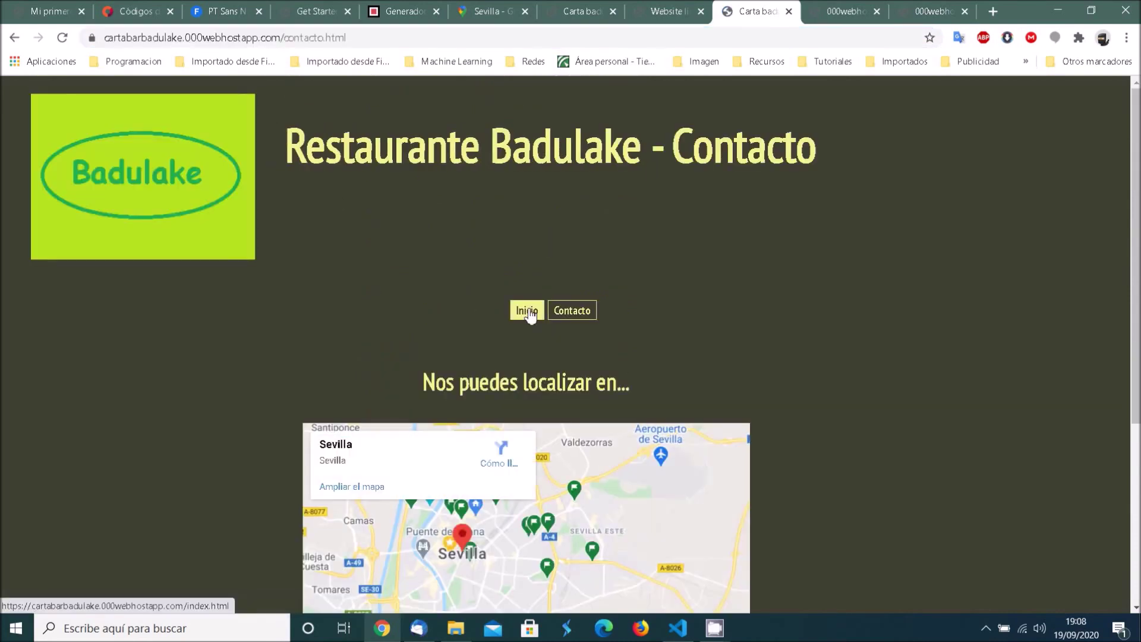
pyautogui.click(526, 310)
# Step: Copy the live site's full https address from the address bar
pyautogui.click(252, 38)
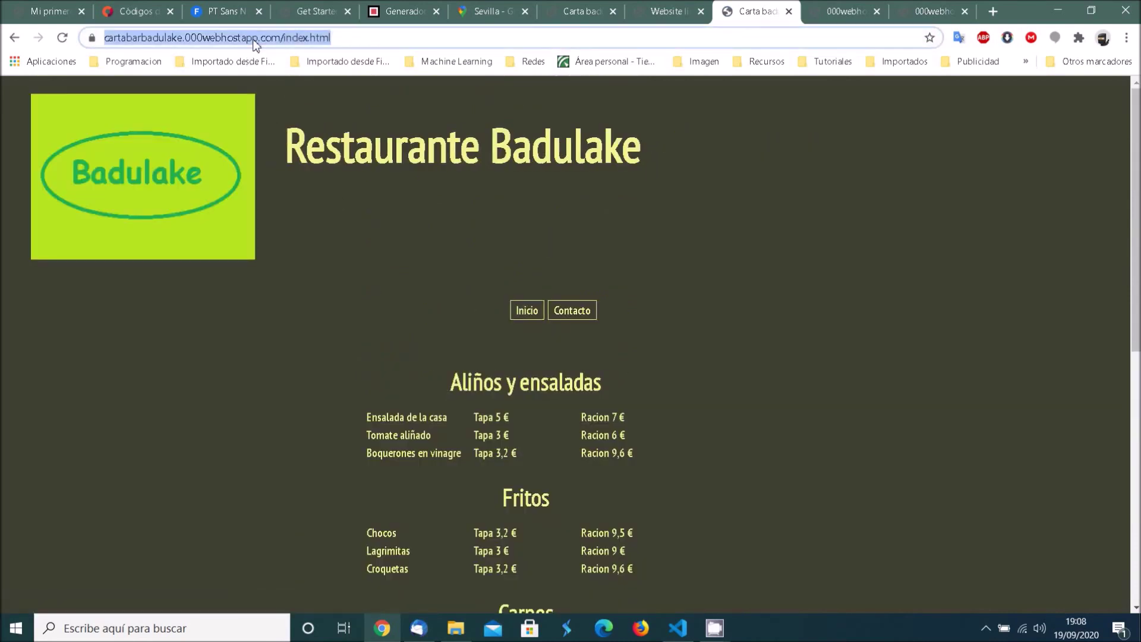
pyautogui.click(341, 35)
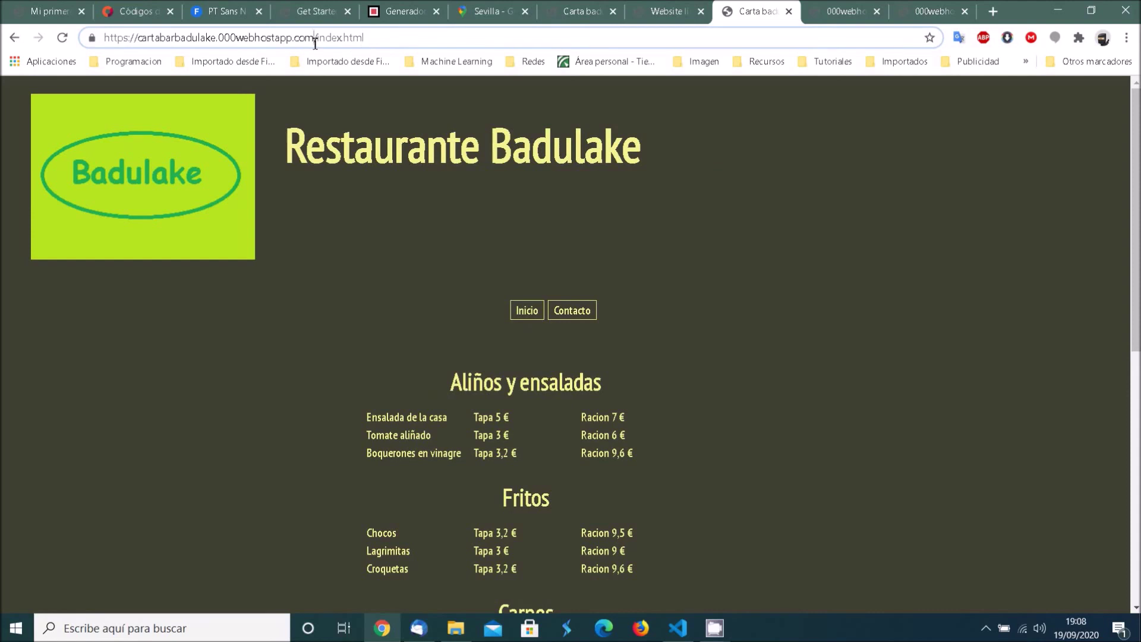
pyautogui.moveTo(349, 39); pyautogui.dragTo(93, 38)
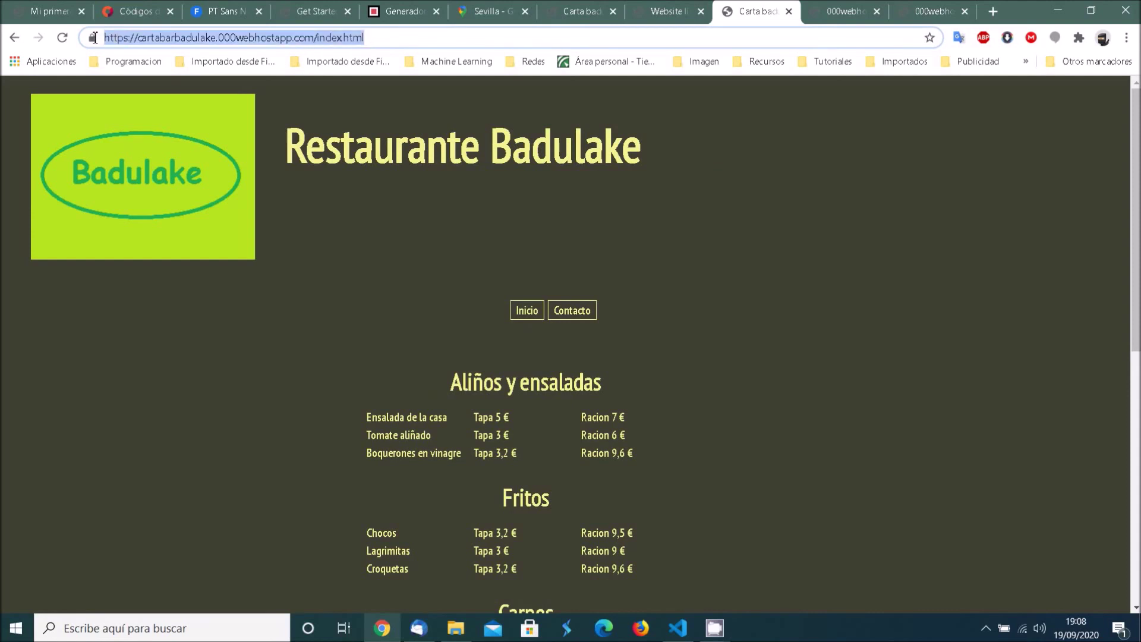
pyautogui.rightClick(150, 43)
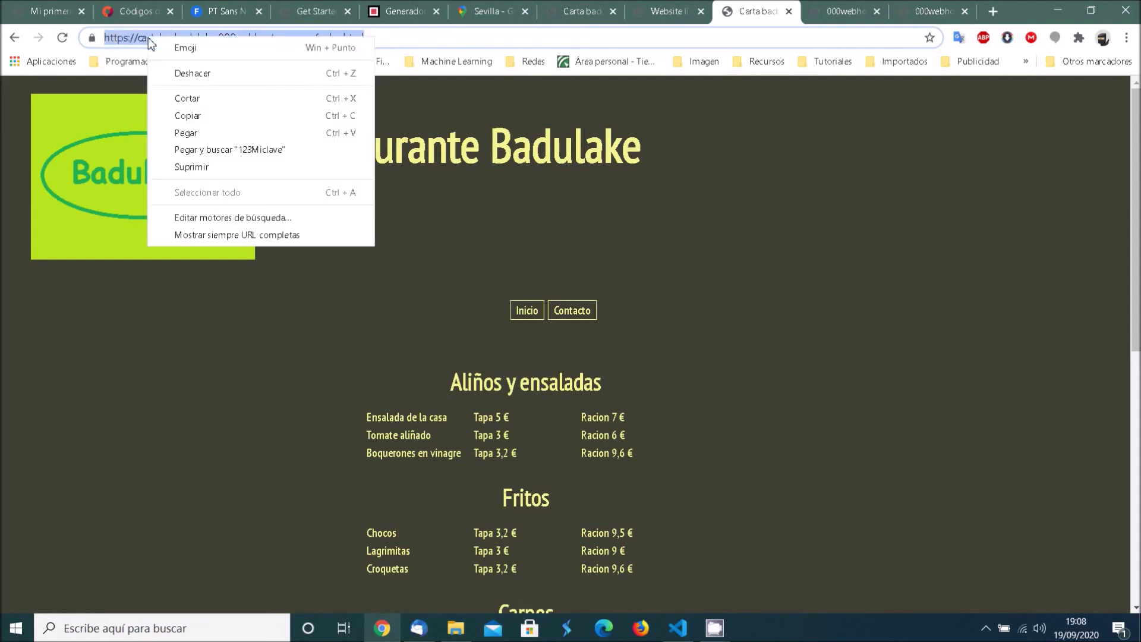
pyautogui.click(192, 113)
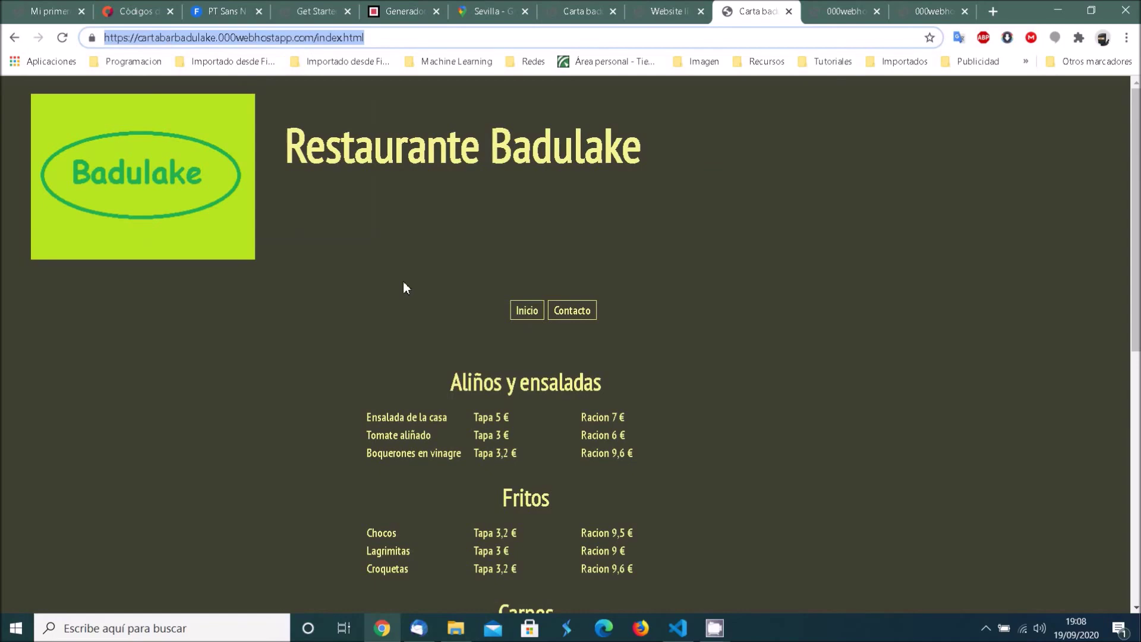
# Step: Recheck the live Contacto page, then bring up the Códigos QR generator
pyautogui.scroll(-5, 403, 280)
pyautogui.scroll(-2, 403, 281)
pyautogui.scroll(7, 435, 298)
pyautogui.click(569, 311)
pyautogui.click(533, 308)
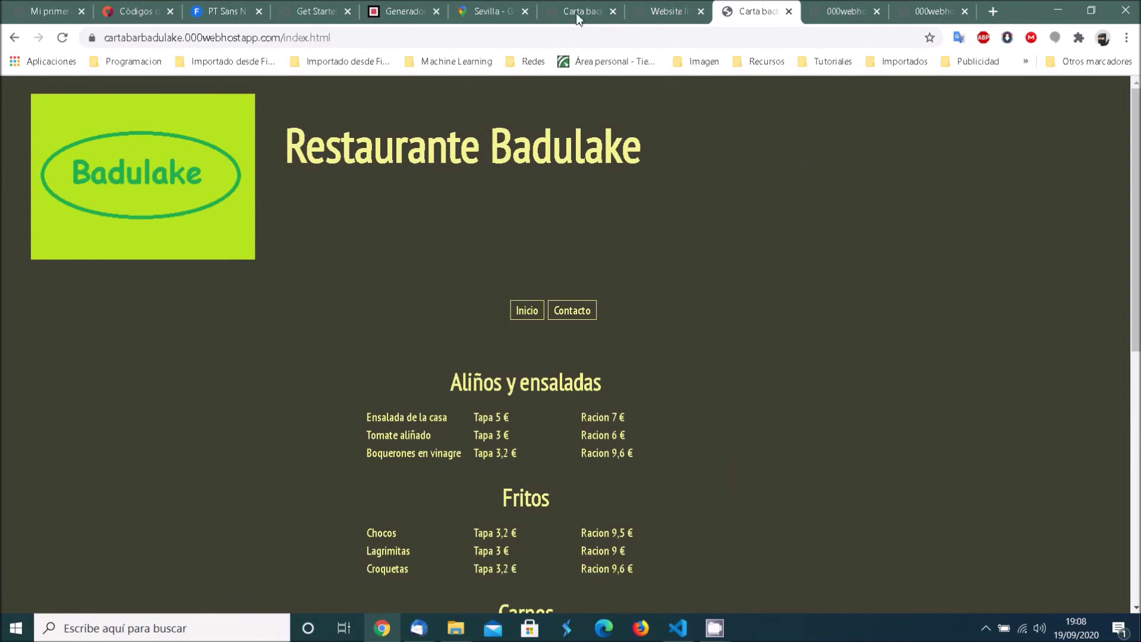
pyautogui.click(379, 15)
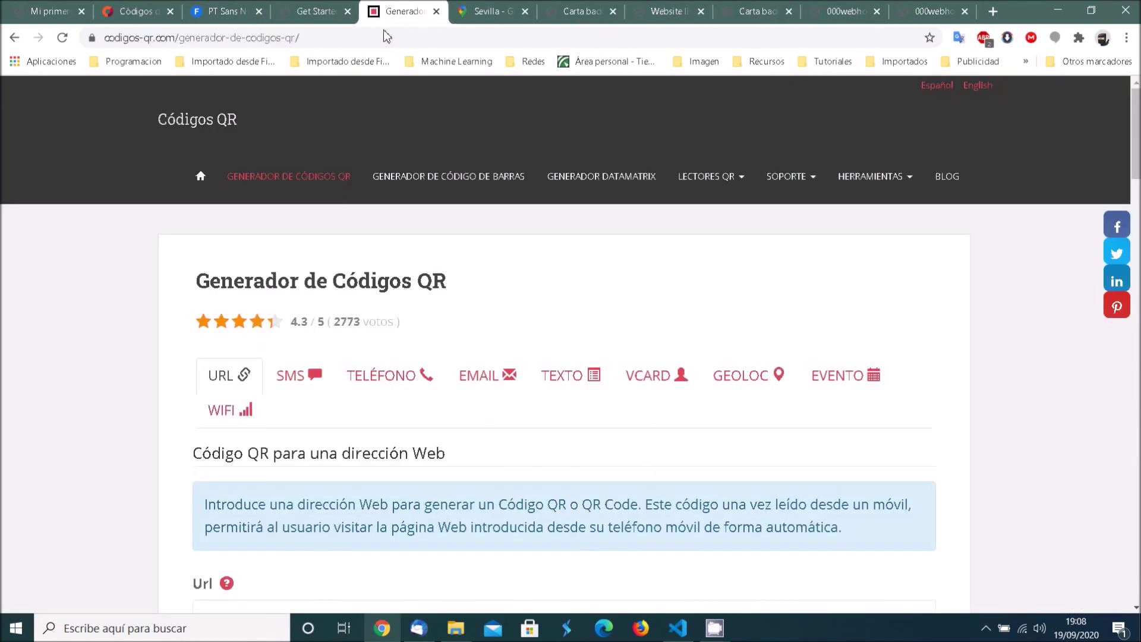
# Step: Paste the copied live site address into the Url field
pyautogui.click(308, 38)
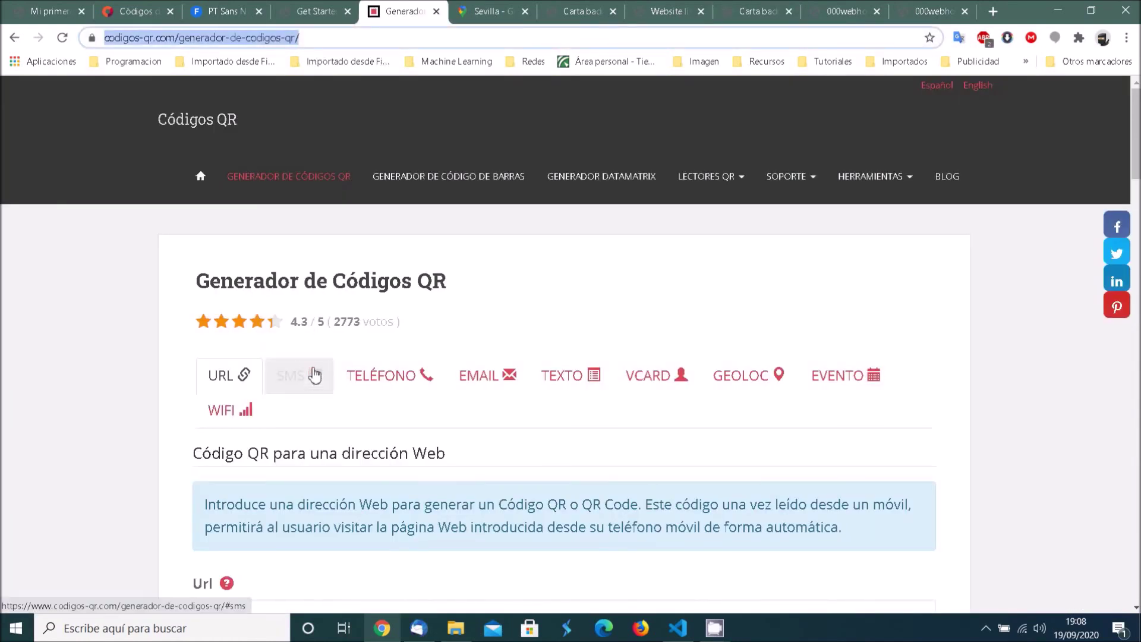
pyautogui.scroll(-2, 311, 375)
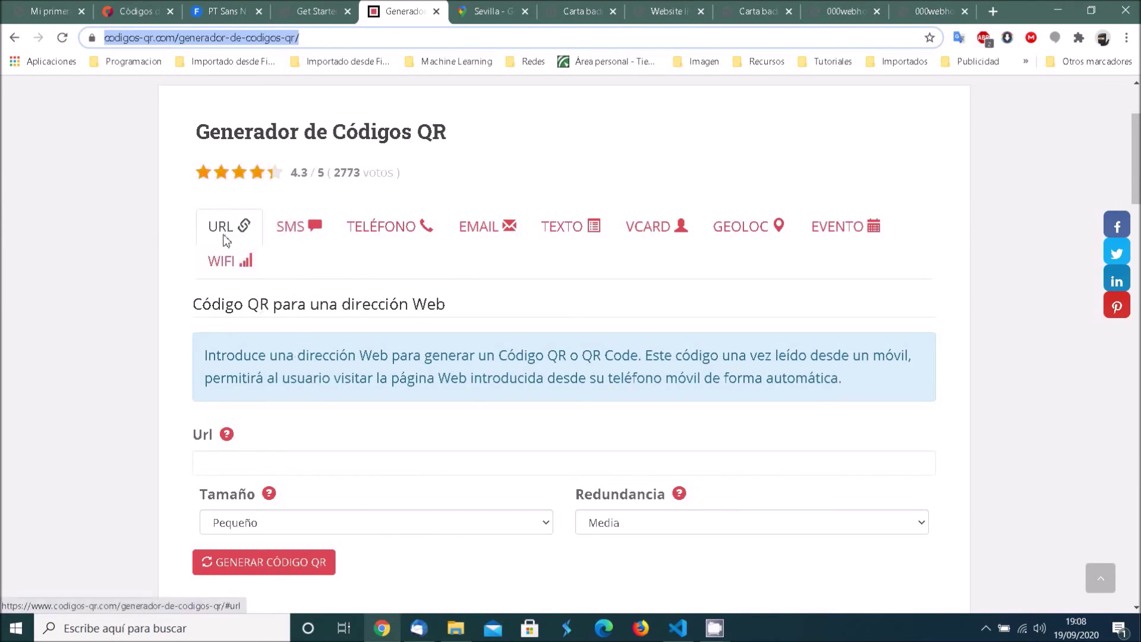
pyautogui.click(250, 305)
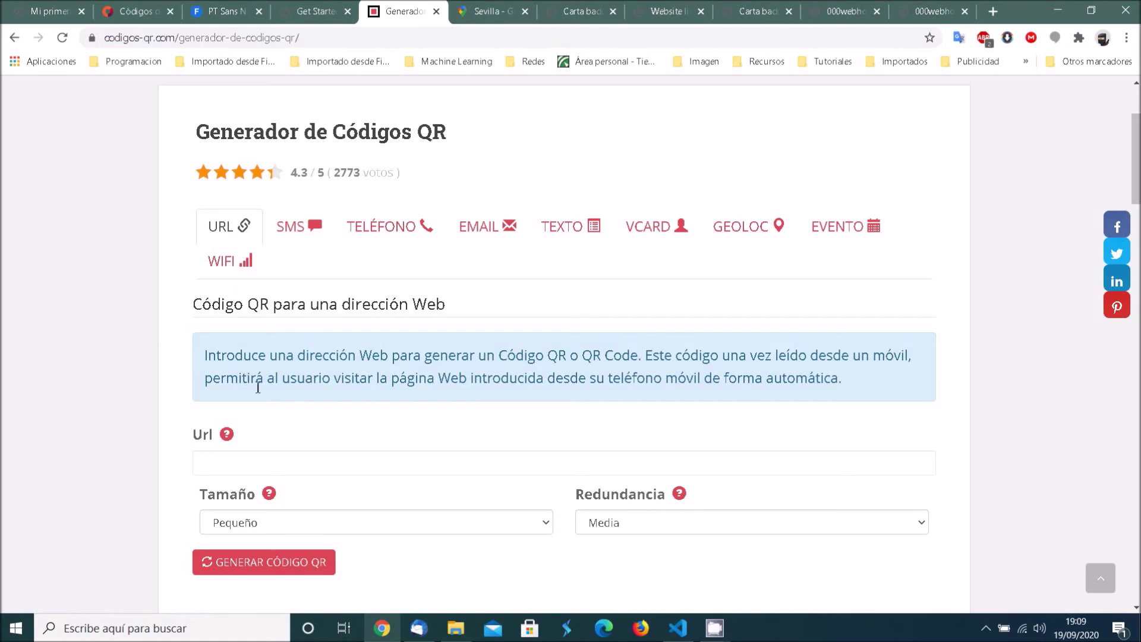
pyautogui.click(257, 473)
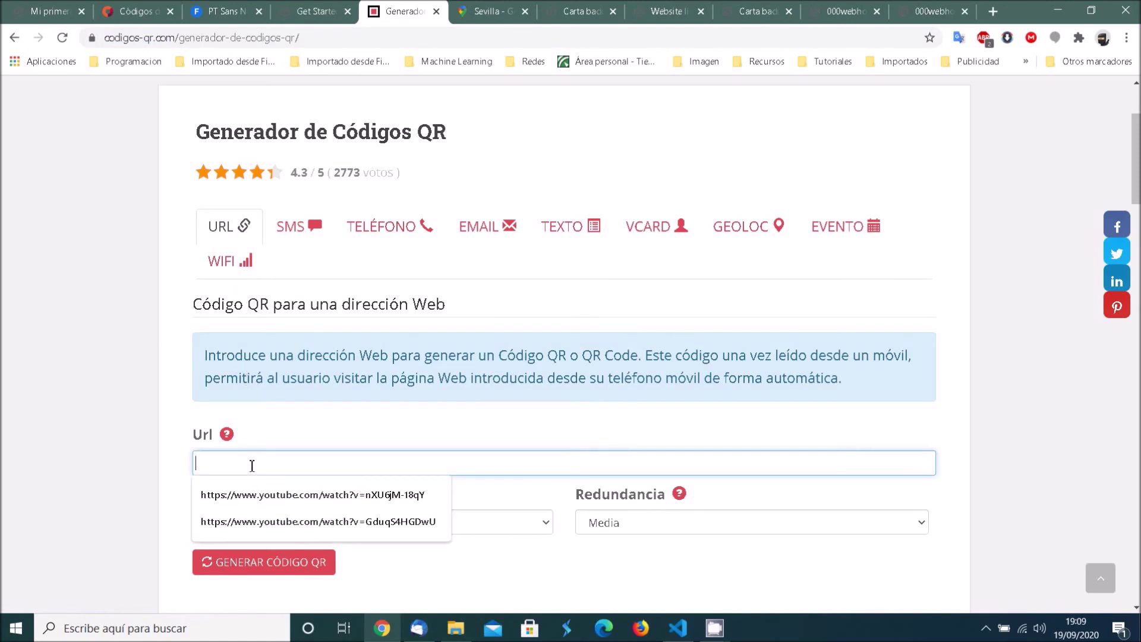
pyautogui.rightClick(250, 464)
pyautogui.click(286, 350)
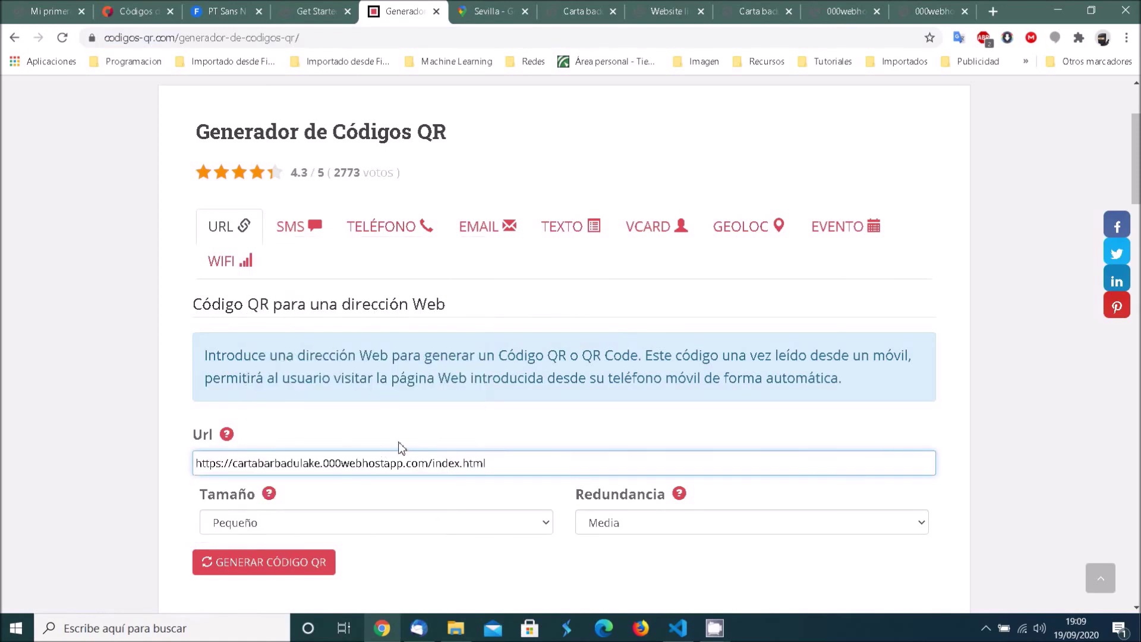
# Step: Set Tamaño to Mediano and keep Redundancia at Media, reading its explanation
pyautogui.scroll(-2, 362, 520)
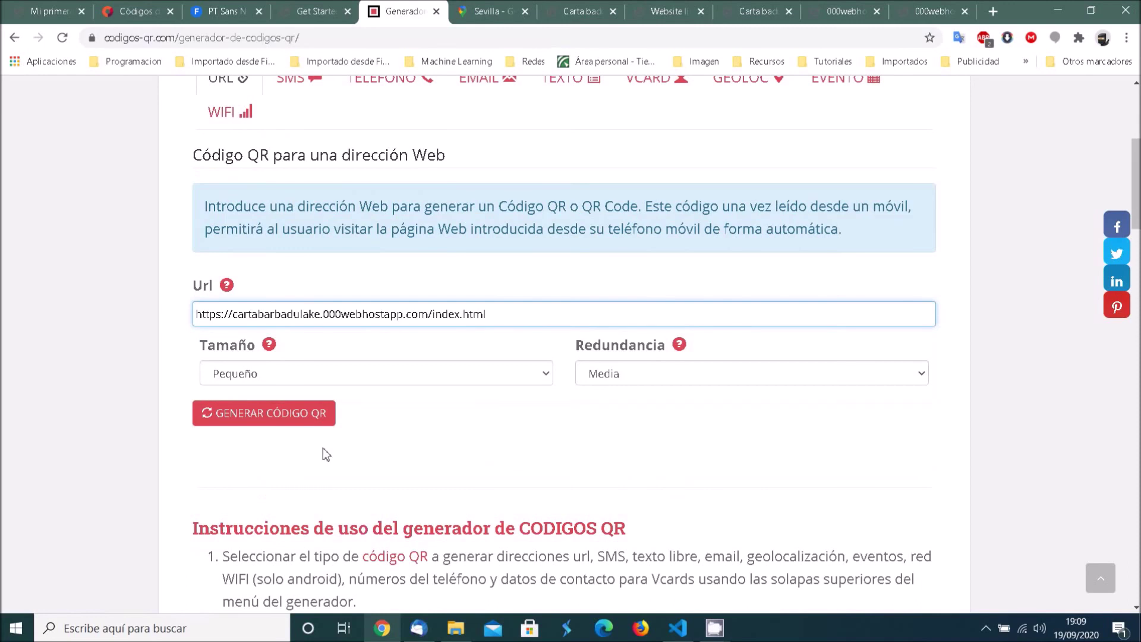
pyautogui.click(283, 379)
pyautogui.click(257, 425)
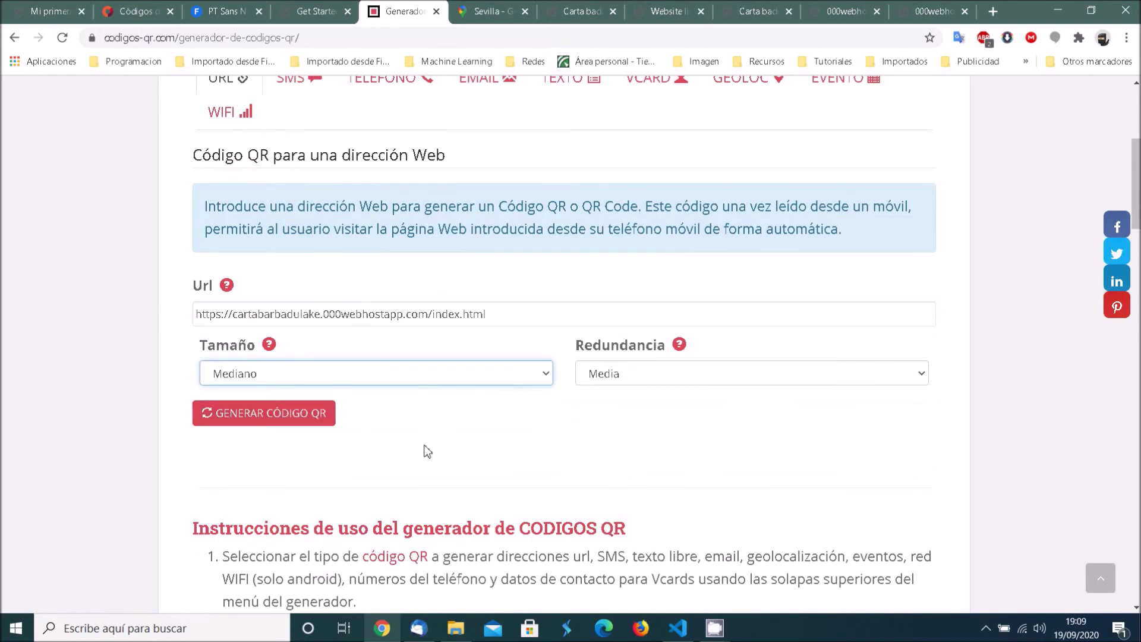
pyautogui.click(617, 382)
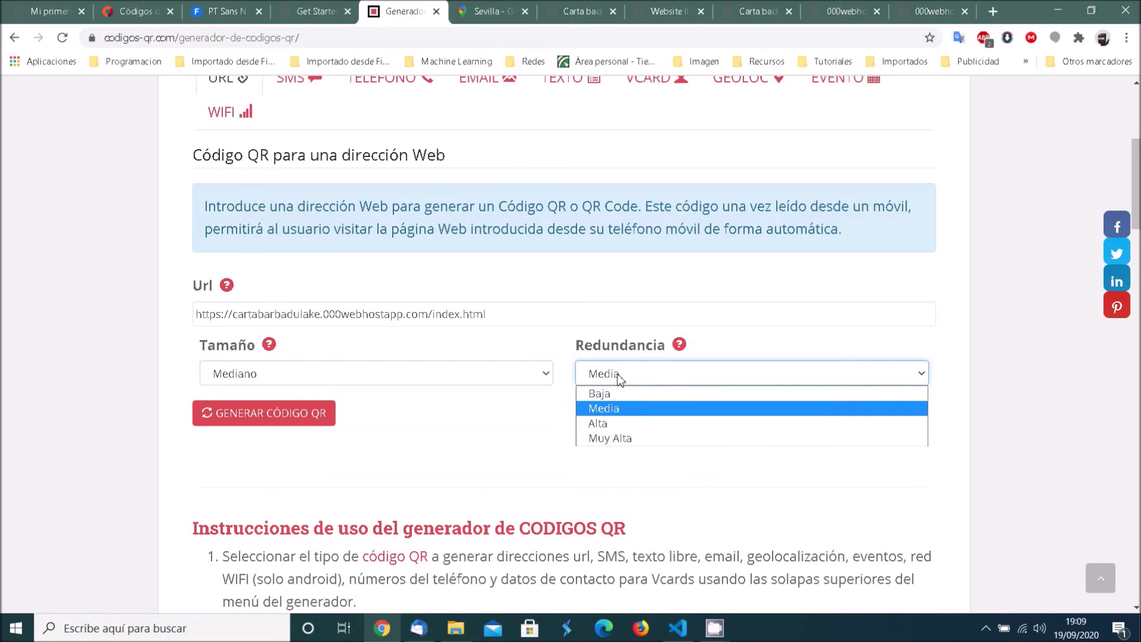
pyautogui.click(618, 378)
pyautogui.click(678, 348)
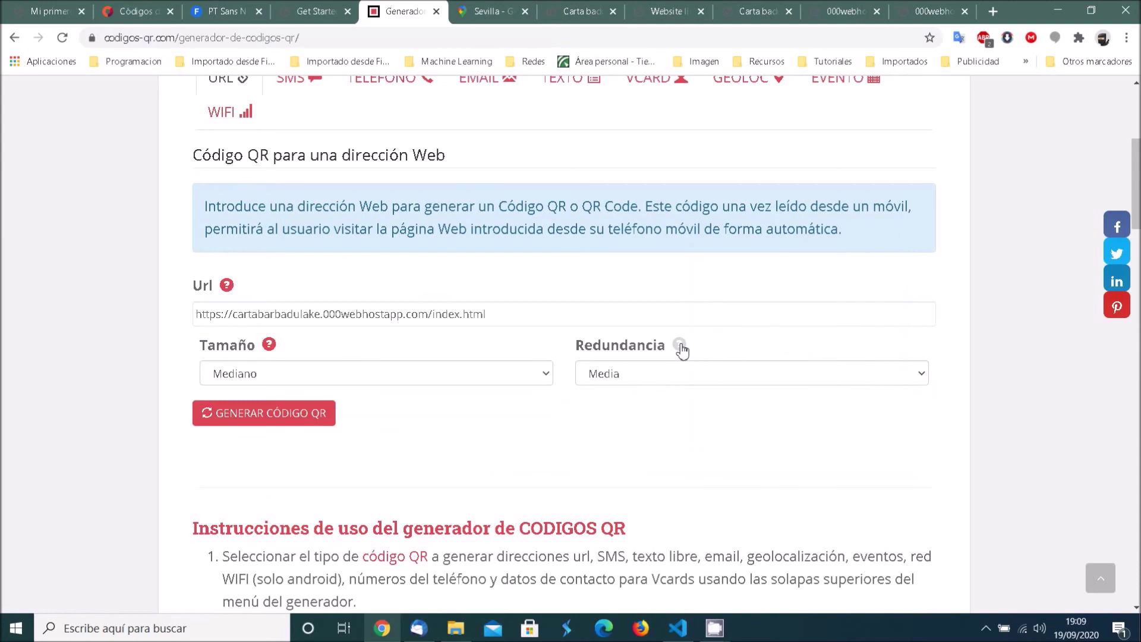
pyautogui.moveTo(681, 355)
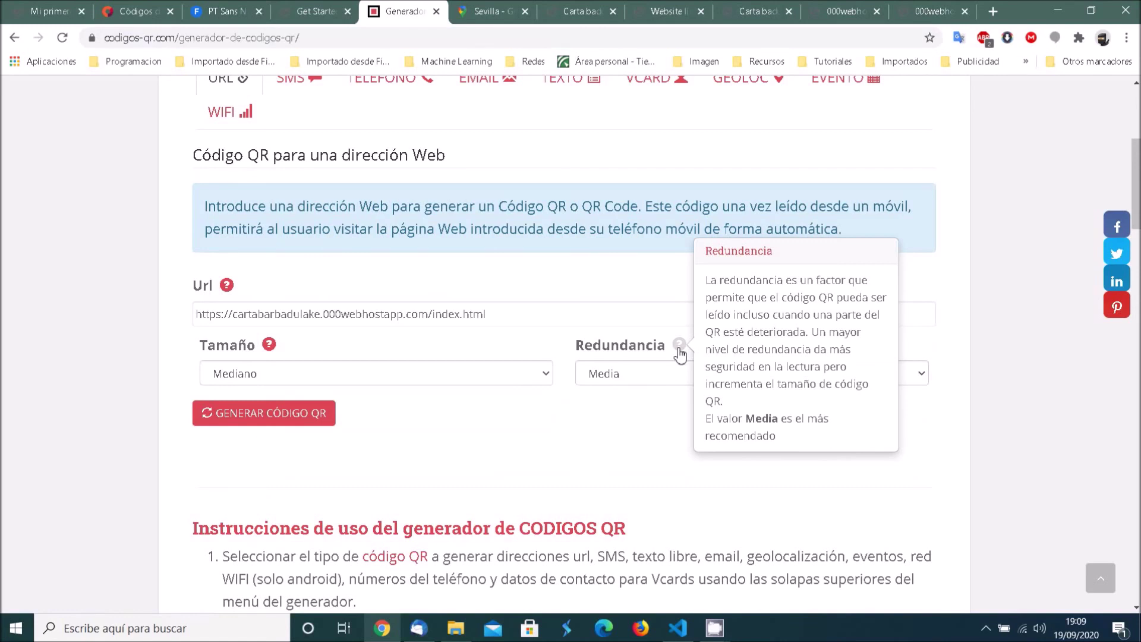
pyautogui.click(633, 374)
# Step: Keep redundancy at Media and generate the QR code for the site address
pyautogui.click(640, 409)
pyautogui.click(267, 415)
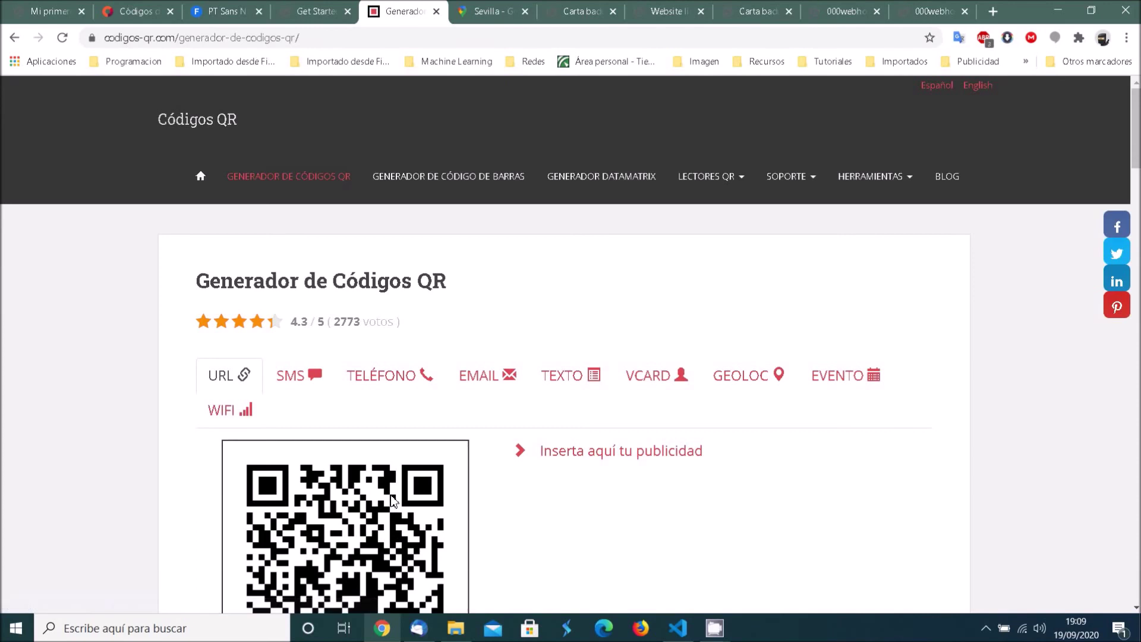
pyautogui.scroll(-2, 499, 538)
pyautogui.scroll(-1, 497, 533)
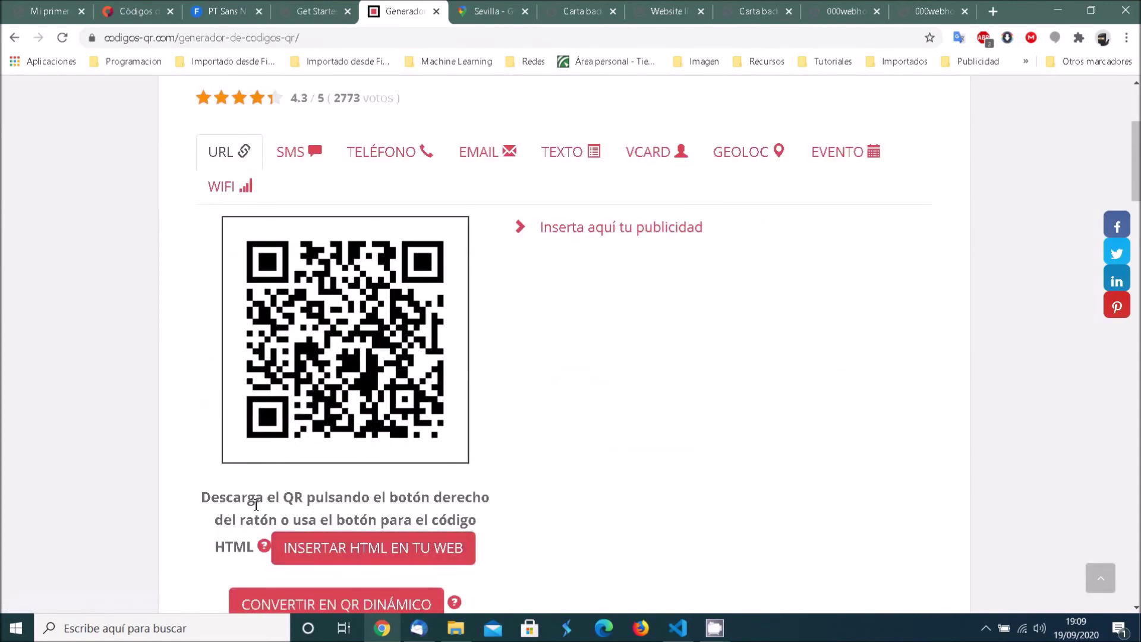
pyautogui.scroll(-2, 340, 547)
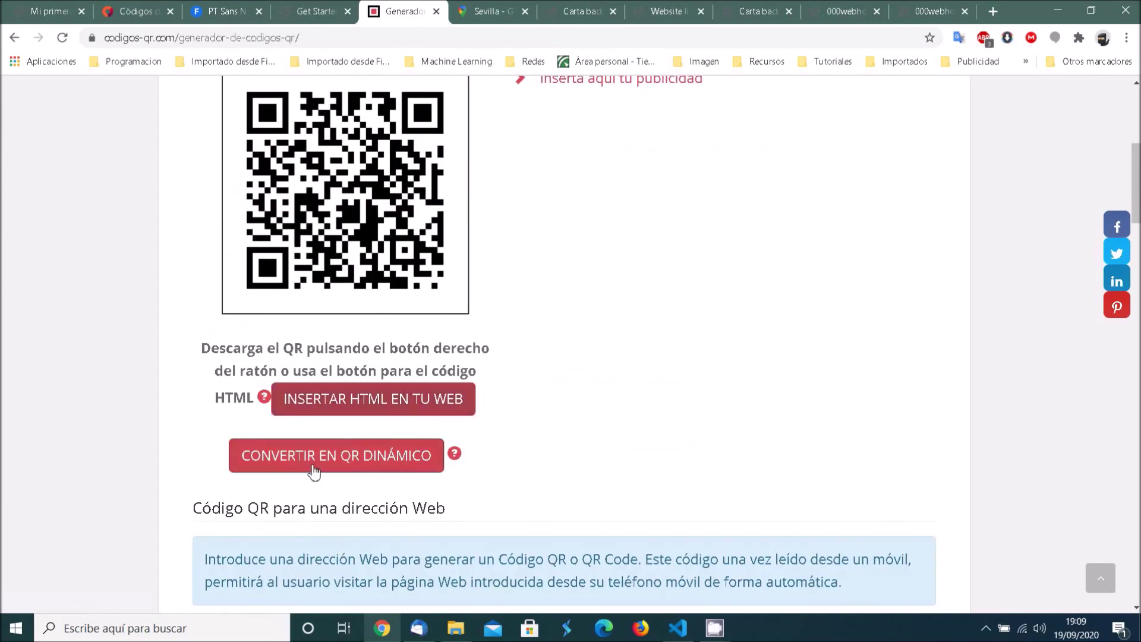
pyautogui.scroll(2, 321, 346)
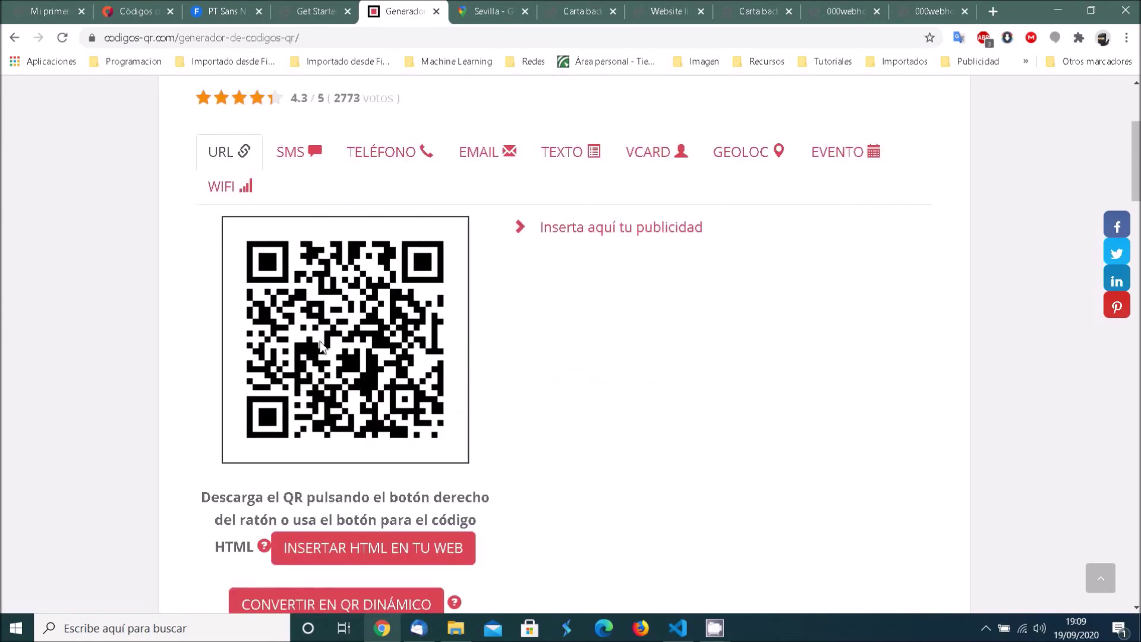
# Step: Show the QR's HTML embed code and copy all of it
pyautogui.rightClick(318, 295)
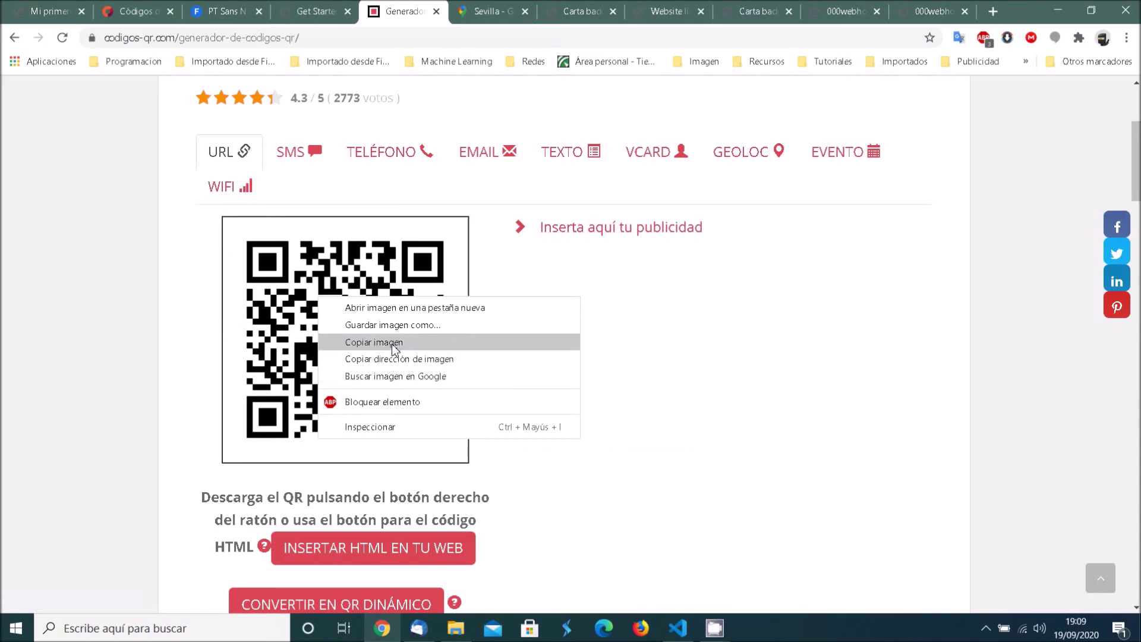
pyautogui.scroll(-1, 416, 526)
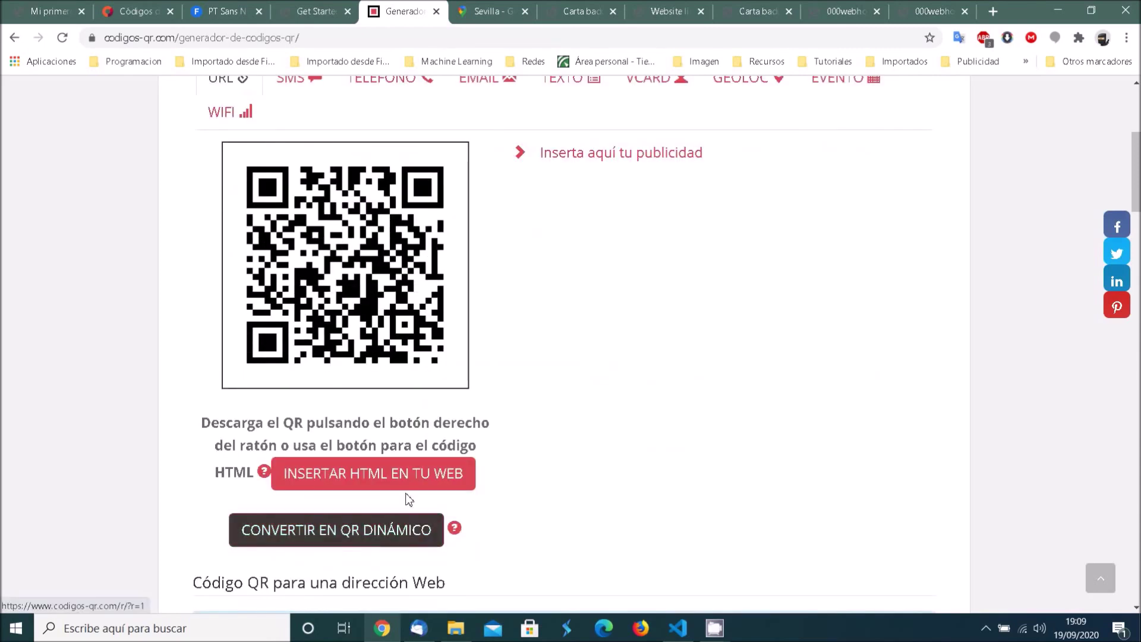
pyautogui.click(391, 476)
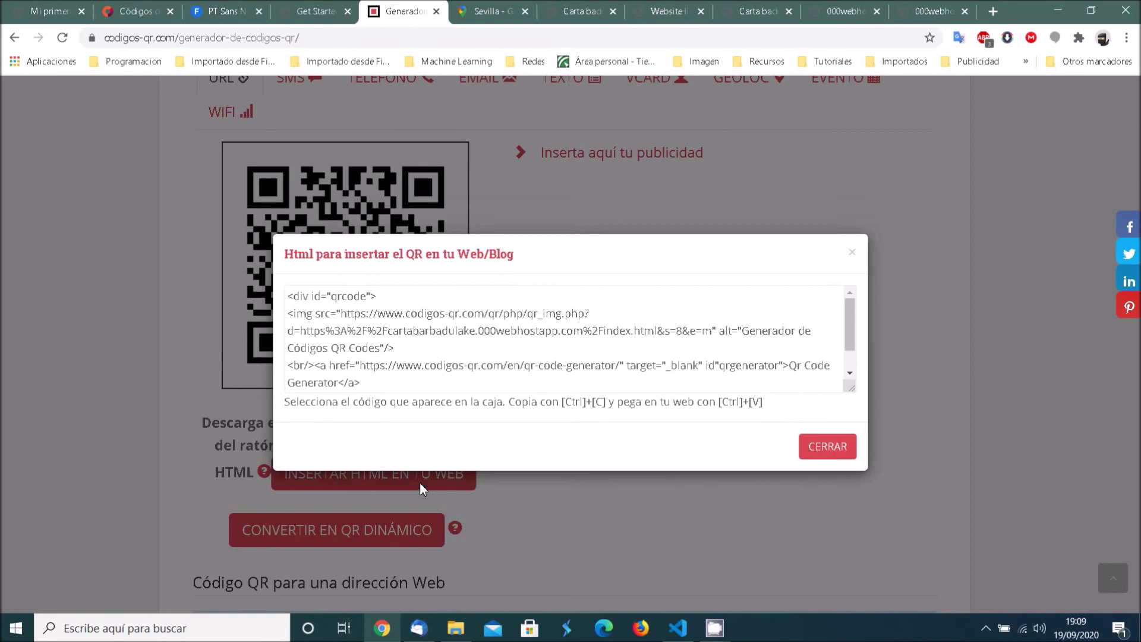
pyautogui.scroll(-1, 666, 350)
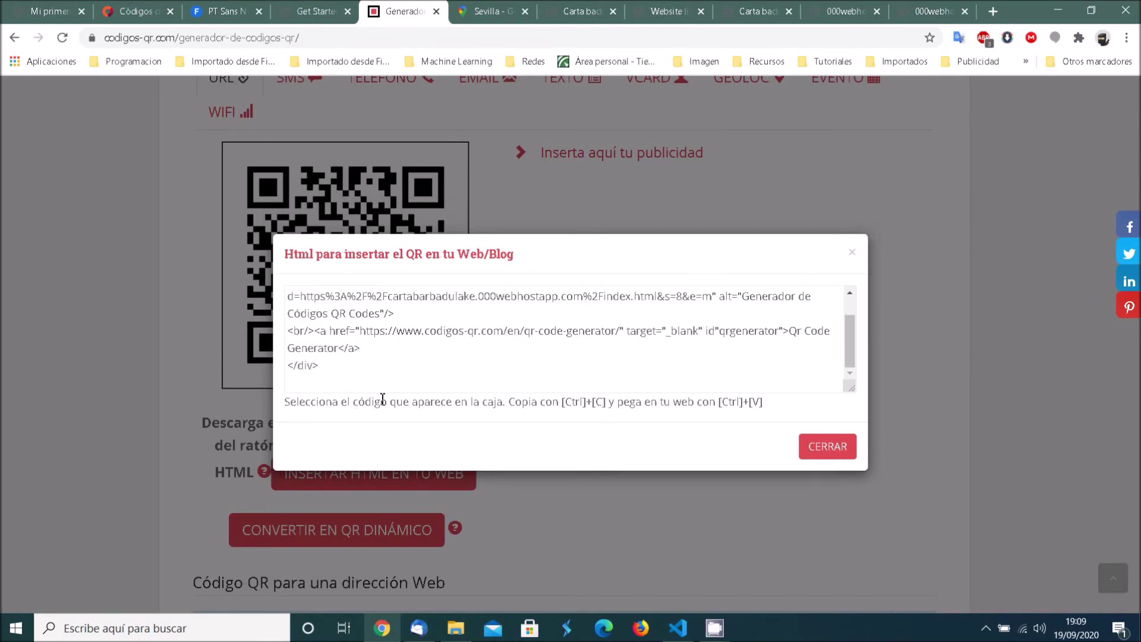
pyautogui.click(329, 370)
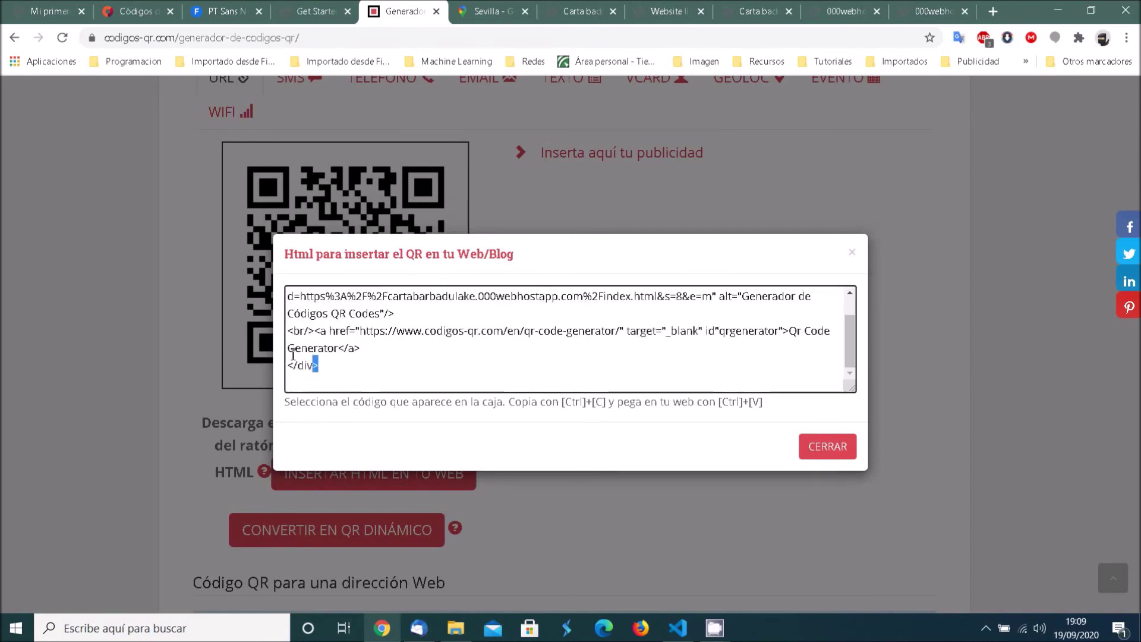
pyautogui.rightClick(325, 310)
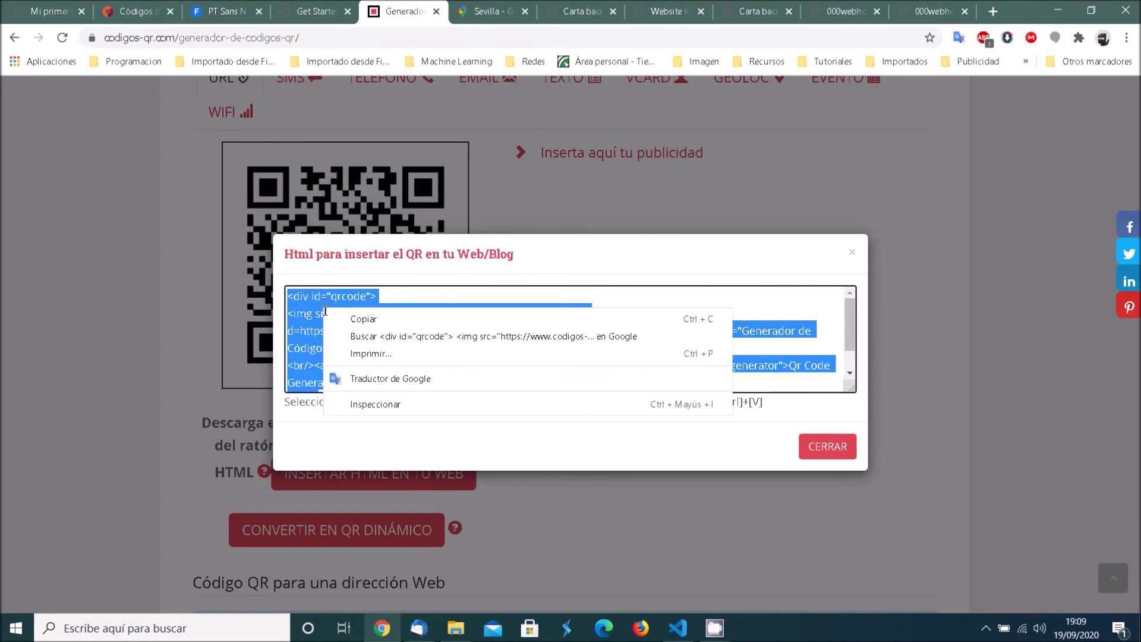
pyautogui.click(360, 319)
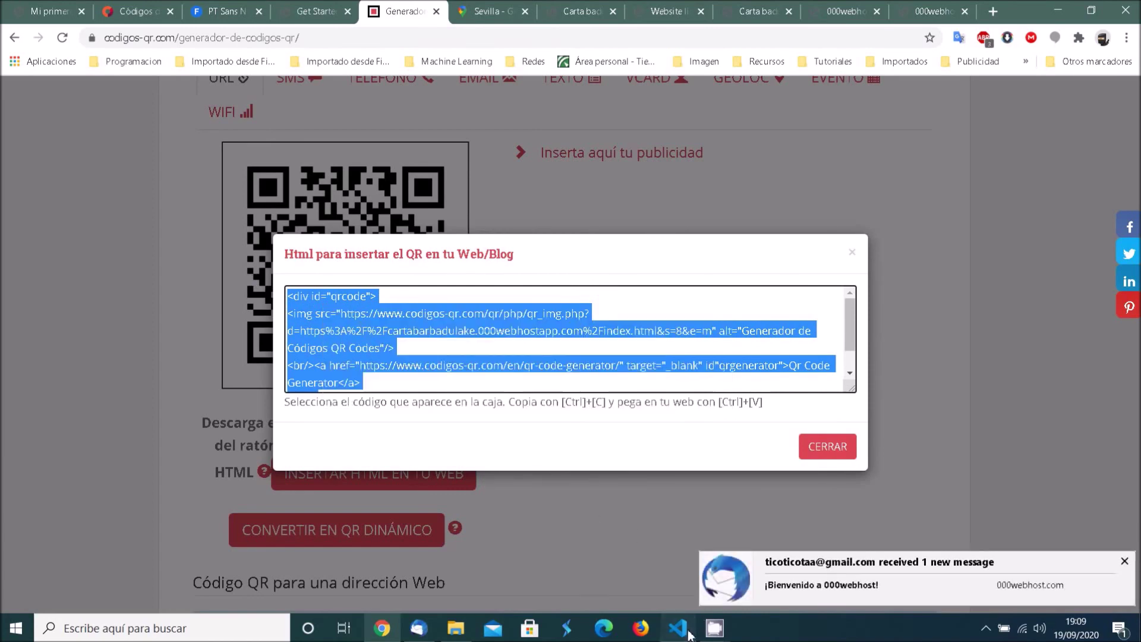
pyautogui.click(714, 625)
# Step: Paste the QR embed snippet on a new line after </address> in contacto.html
pyautogui.click(434, 440)
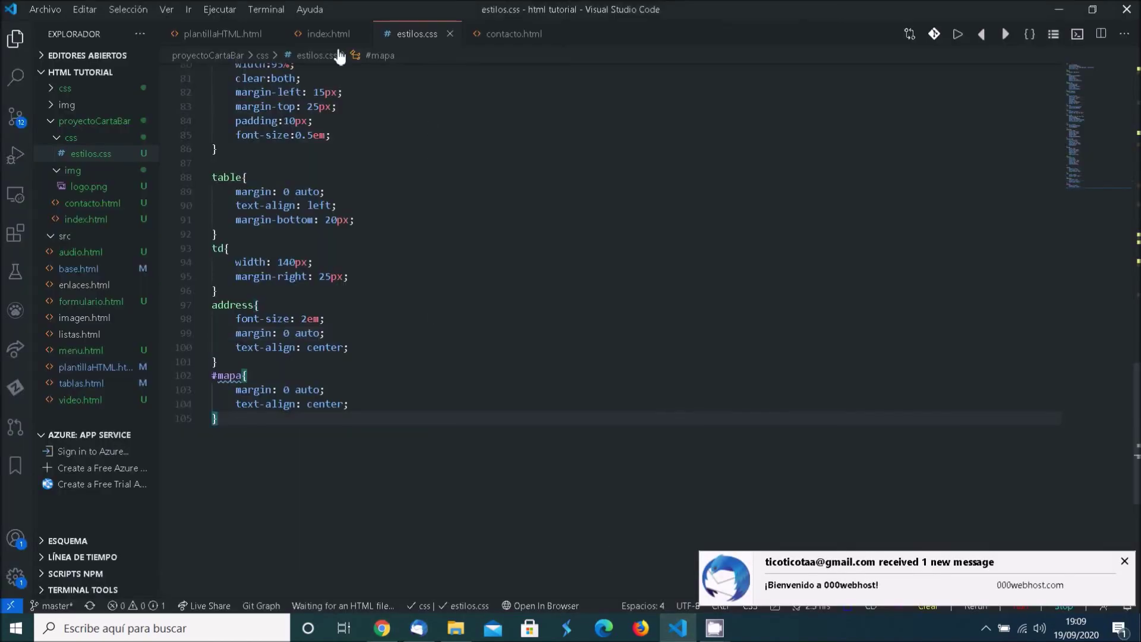
pyautogui.click(491, 37)
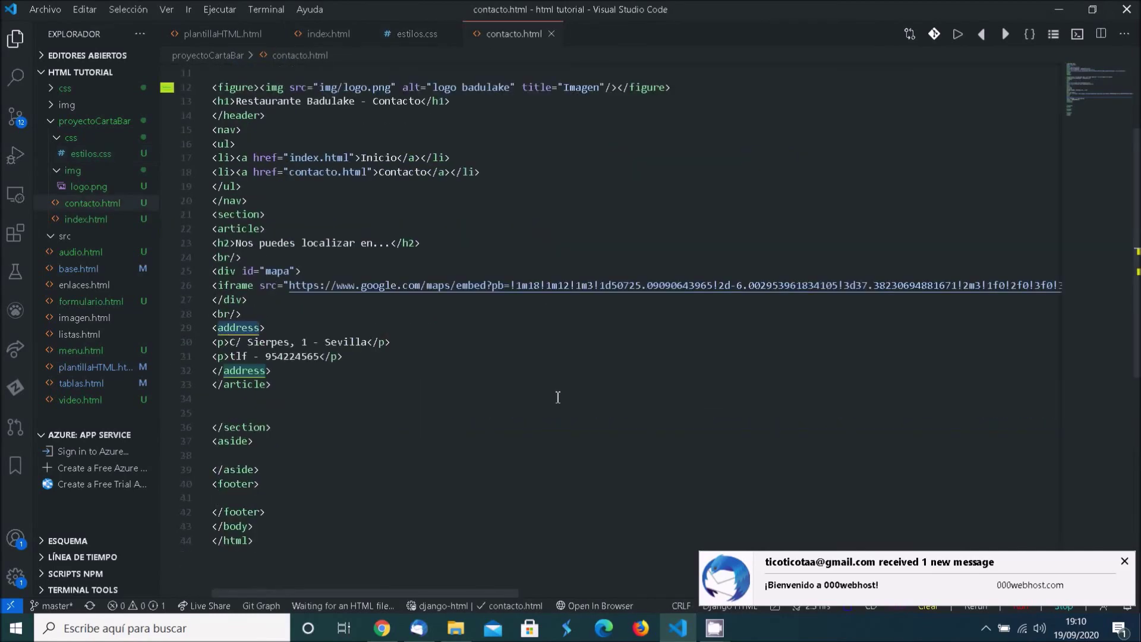
pyautogui.click(285, 372)
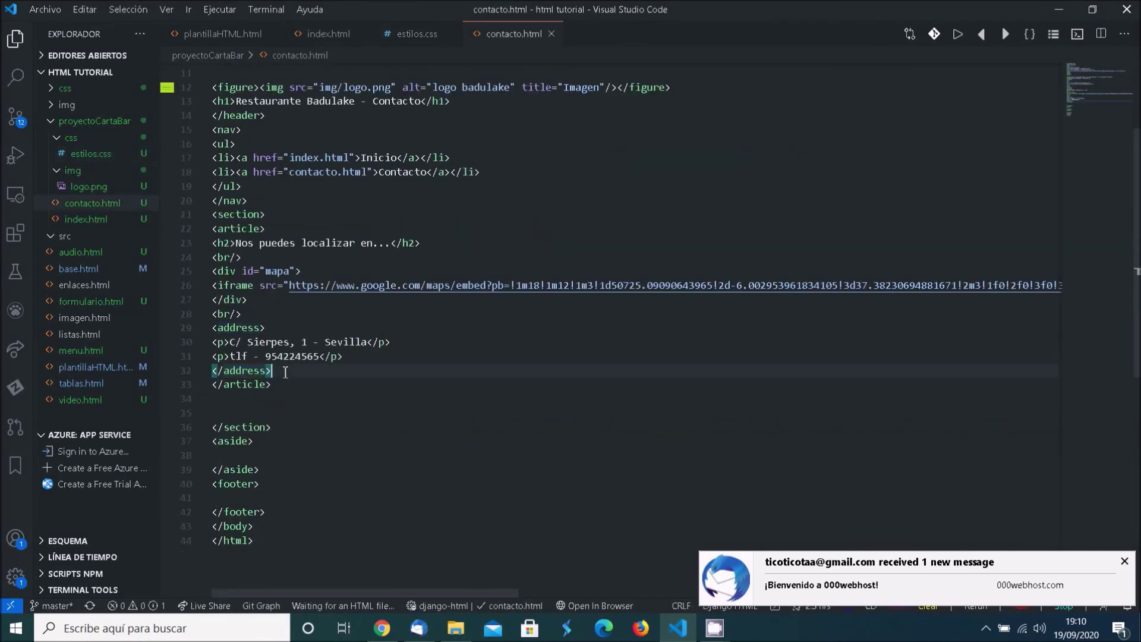
pyautogui.press('Return')
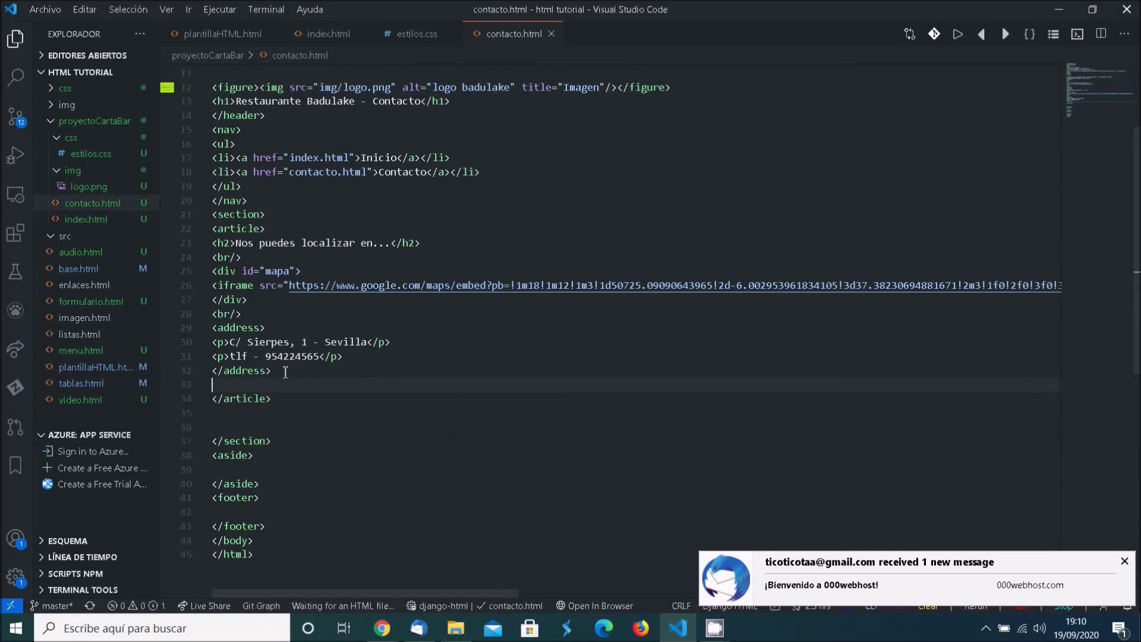
pyautogui.hotkey('ctrl', 'v')
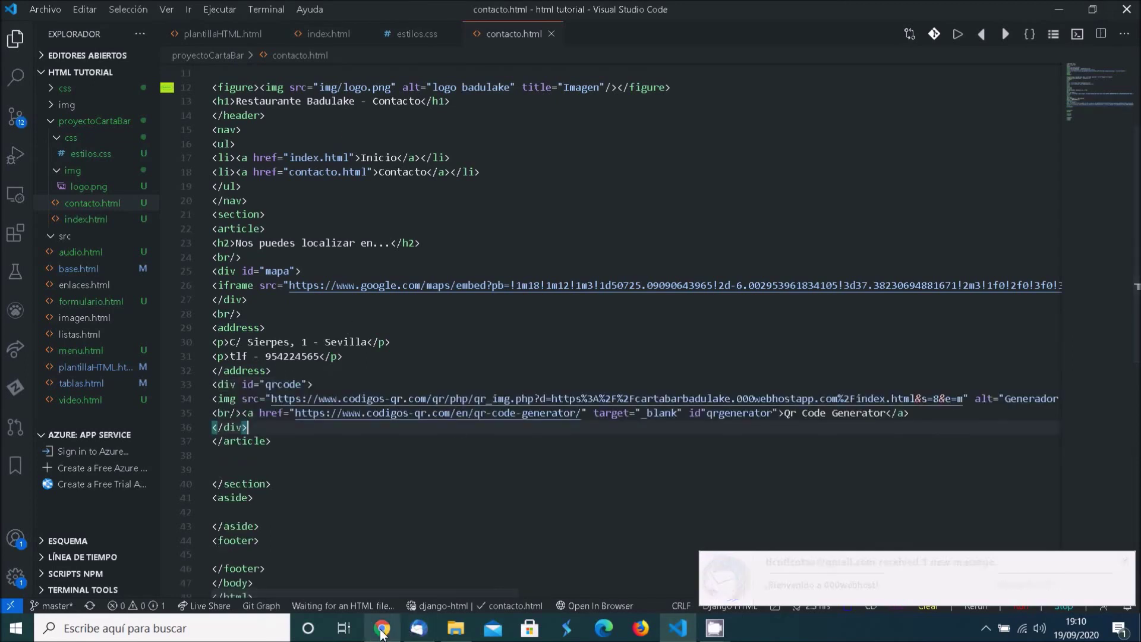
pyautogui.click(382, 564)
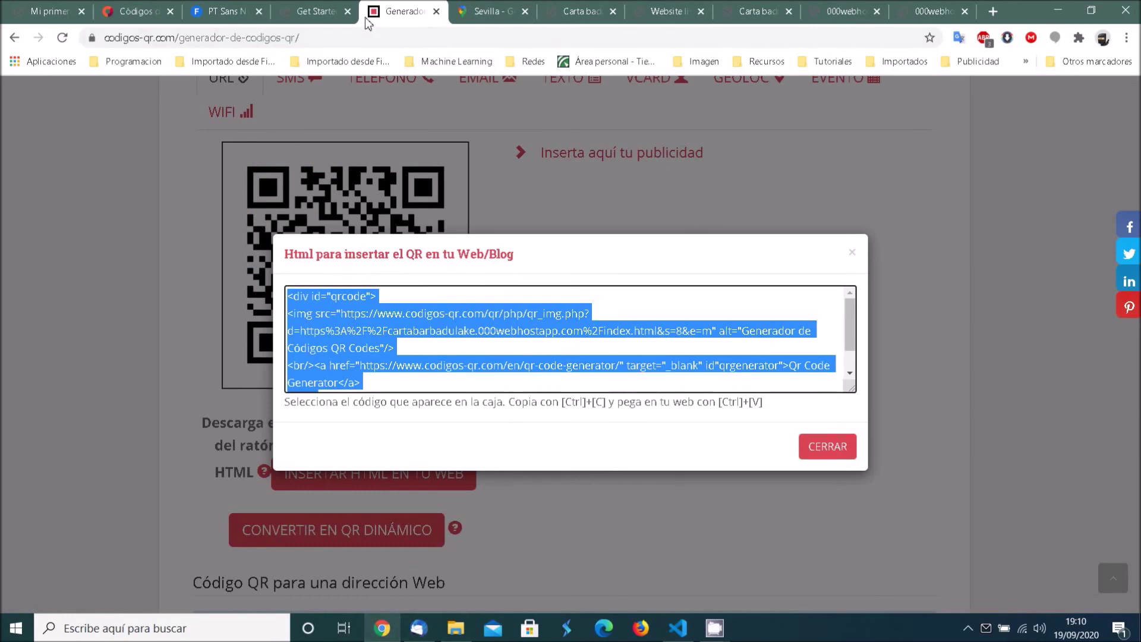
# Step: Reload the local page and test the QR and its Qr Code Generator link on Contacto
pyautogui.click(583, 18)
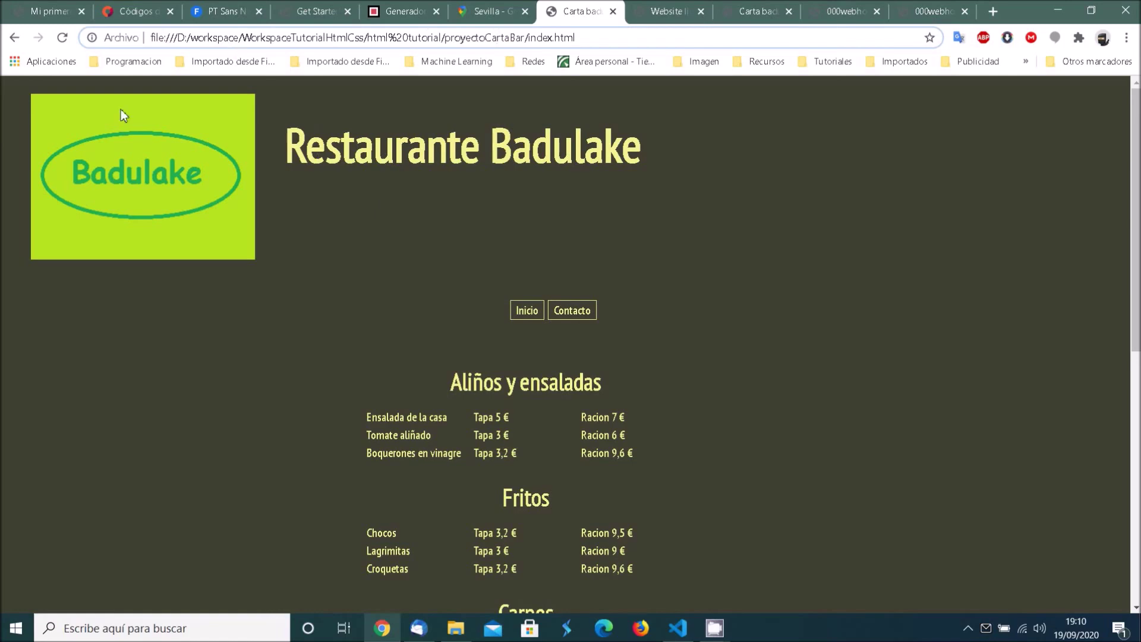
pyautogui.click(62, 37)
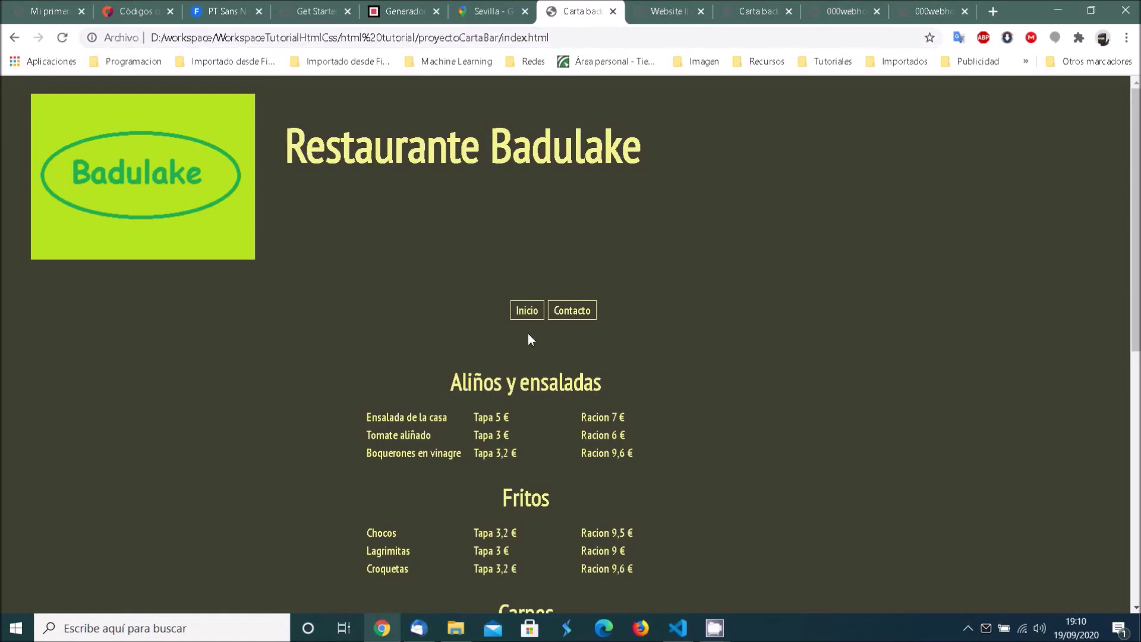
pyautogui.click(572, 310)
pyautogui.scroll(-9, 601, 357)
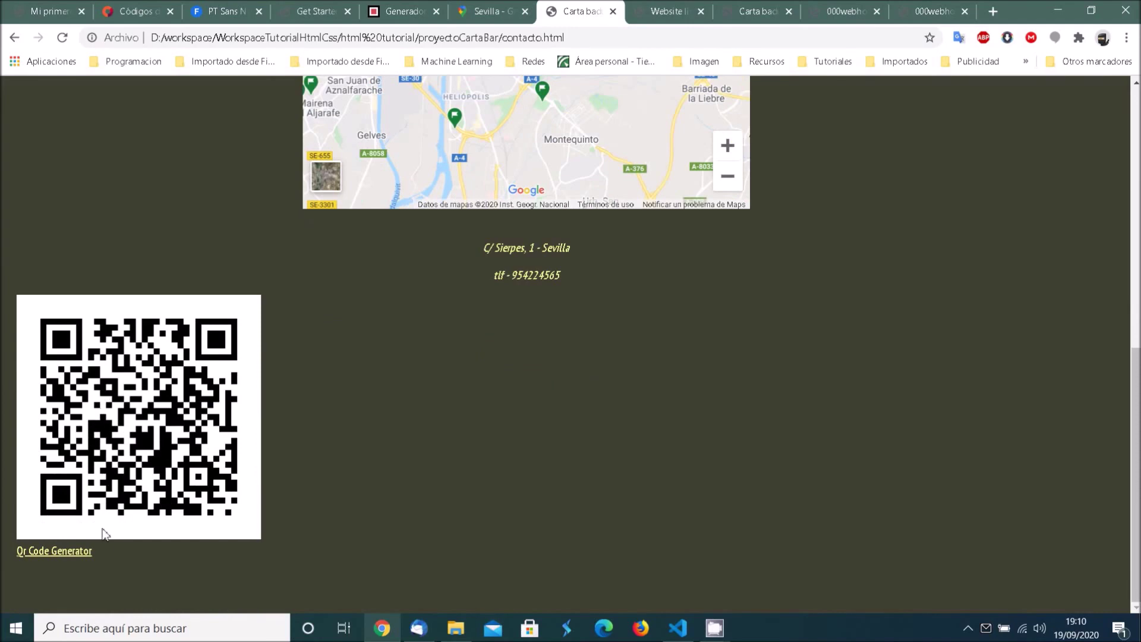
pyautogui.click(34, 553)
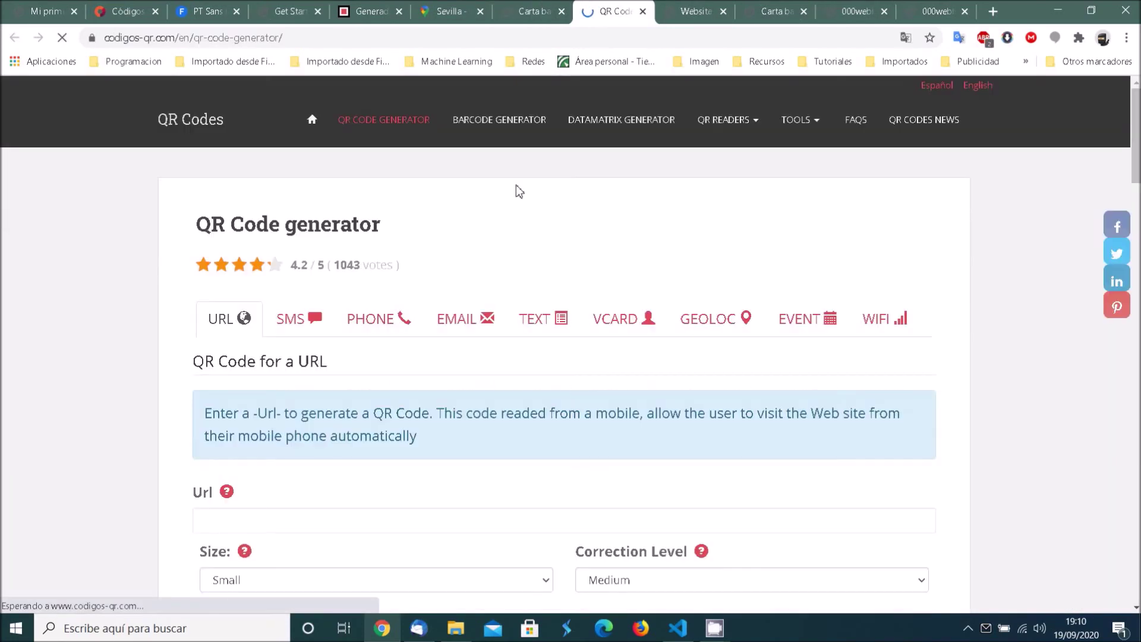
pyautogui.scroll(-6, 461, 408)
pyautogui.scroll(6, 458, 413)
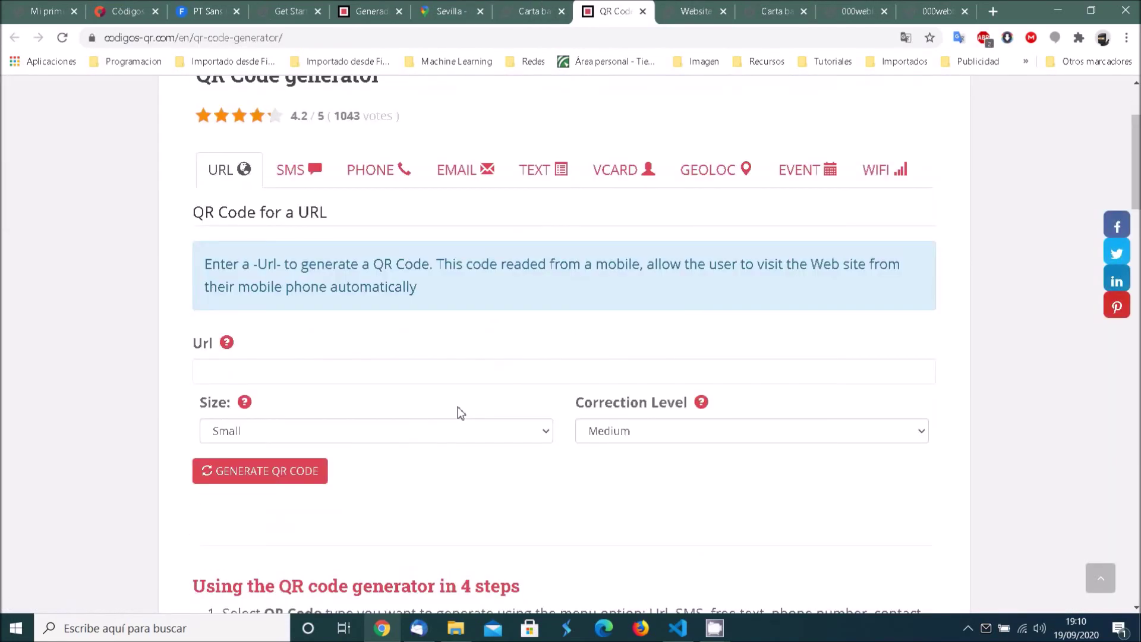
pyautogui.scroll(-9, 460, 410)
pyautogui.scroll(8, 453, 411)
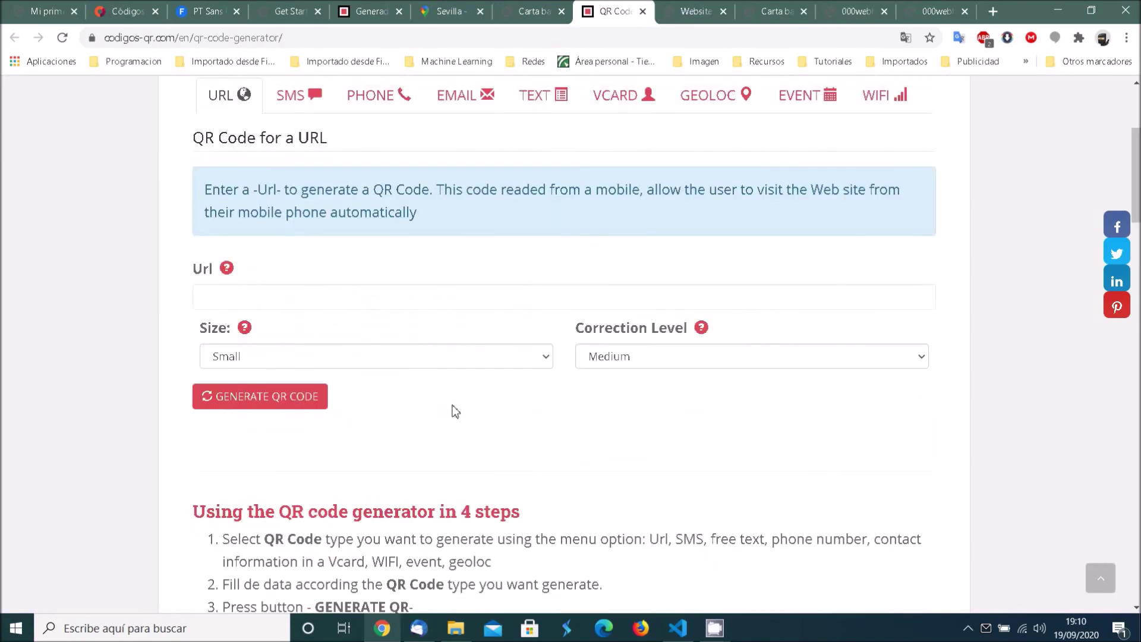
pyautogui.scroll(1, 453, 411)
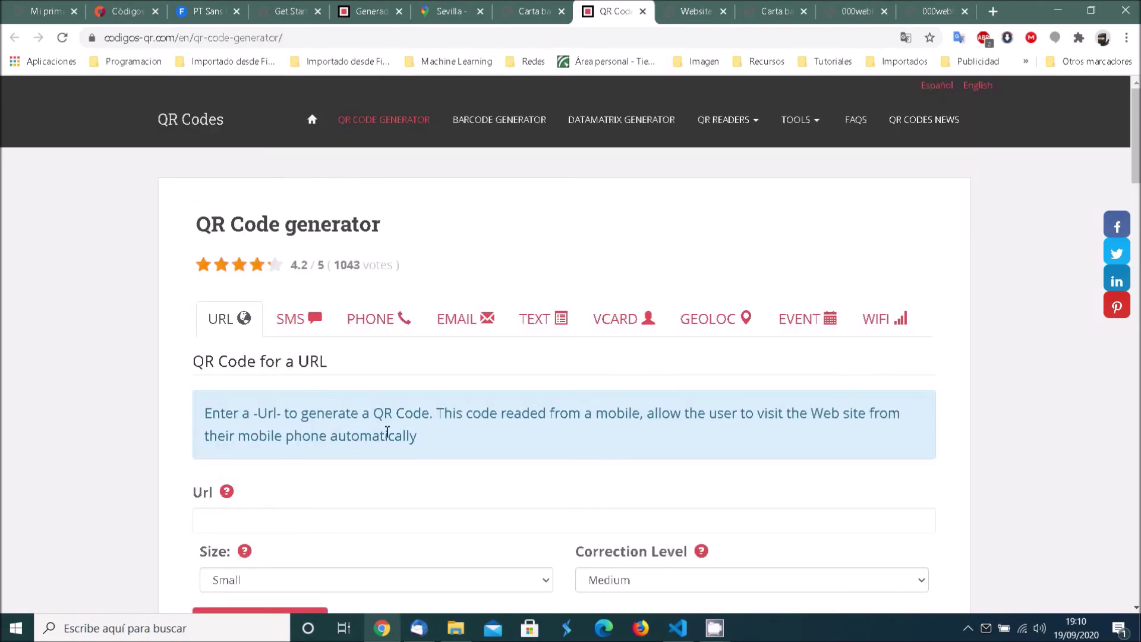
# Step: Look over the 000webhost My Websites page and the live Badulake site
pyautogui.click(696, 11)
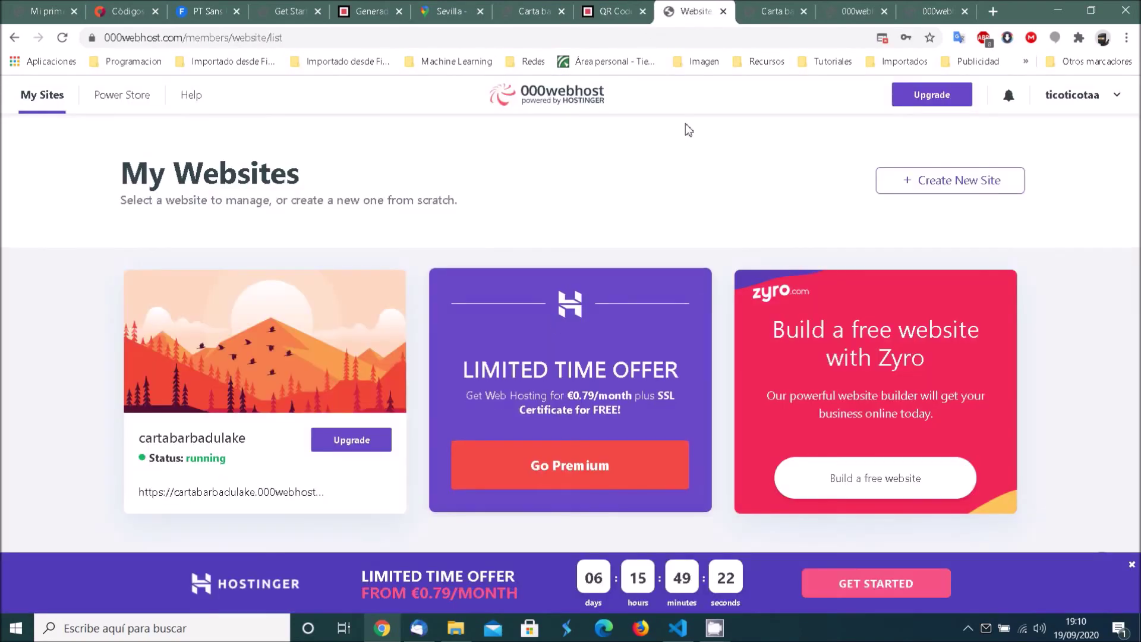
pyautogui.click(779, 12)
pyautogui.scroll(-9, 564, 323)
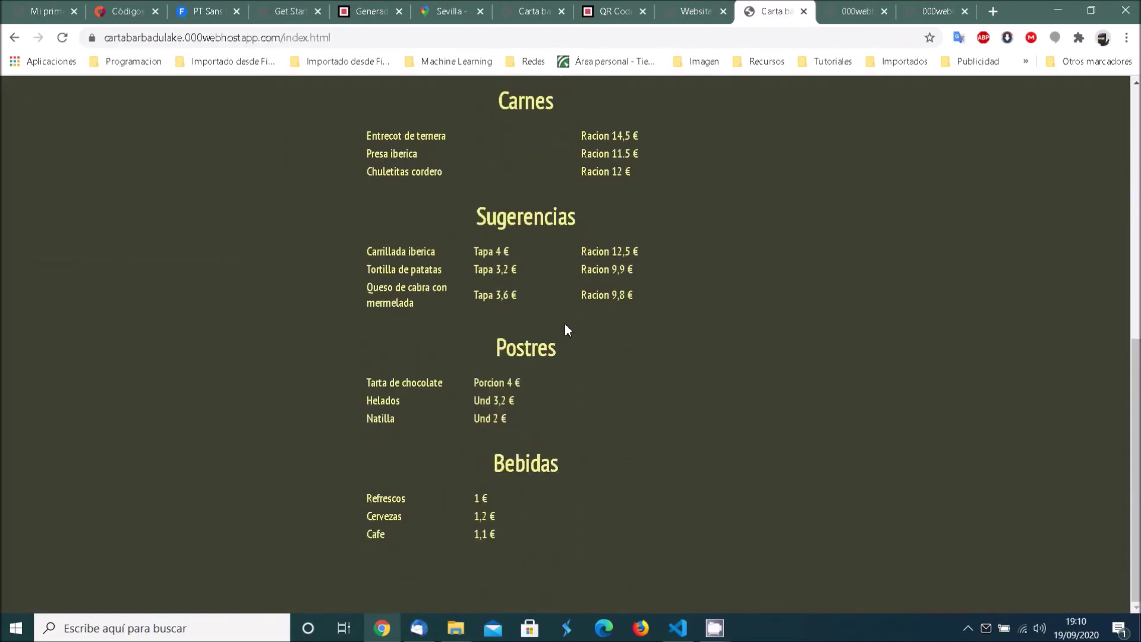
pyautogui.scroll(7, 559, 363)
pyautogui.scroll(1, 558, 360)
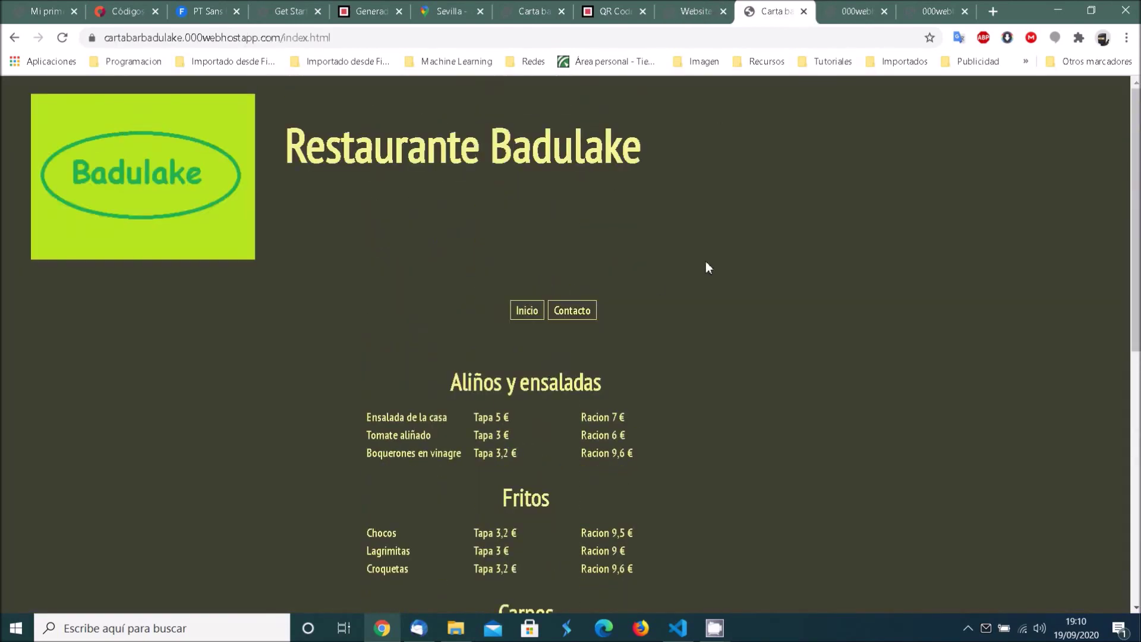
# Step: Open public_html and start a Subir archivos upload, picking contacto from proyectoCartaBar
pyautogui.click(927, 13)
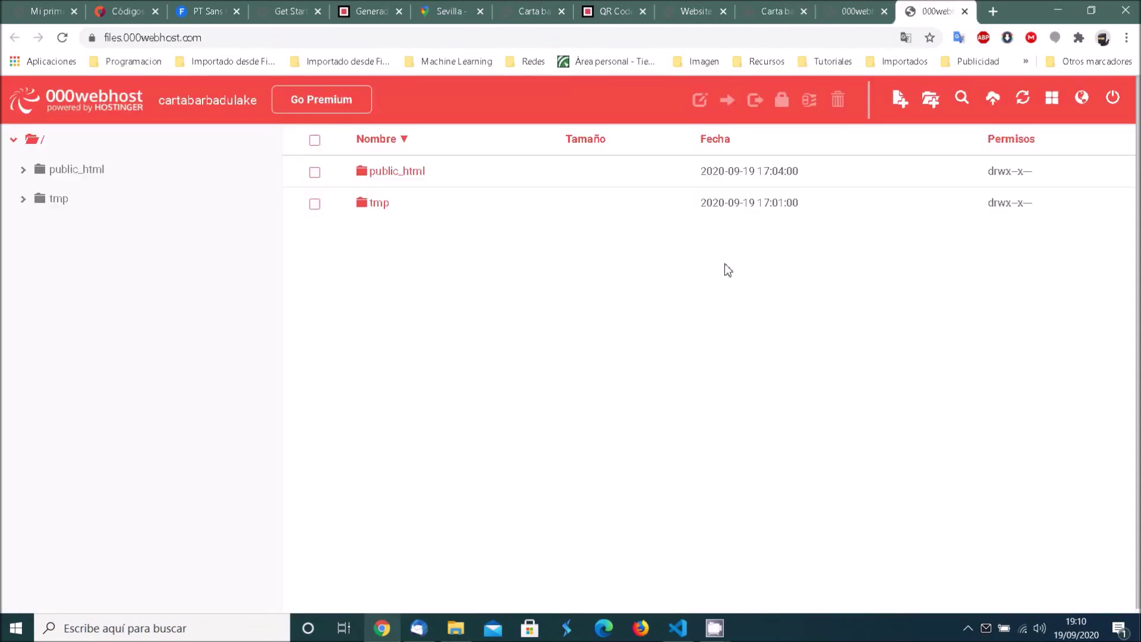
pyautogui.click(22, 171)
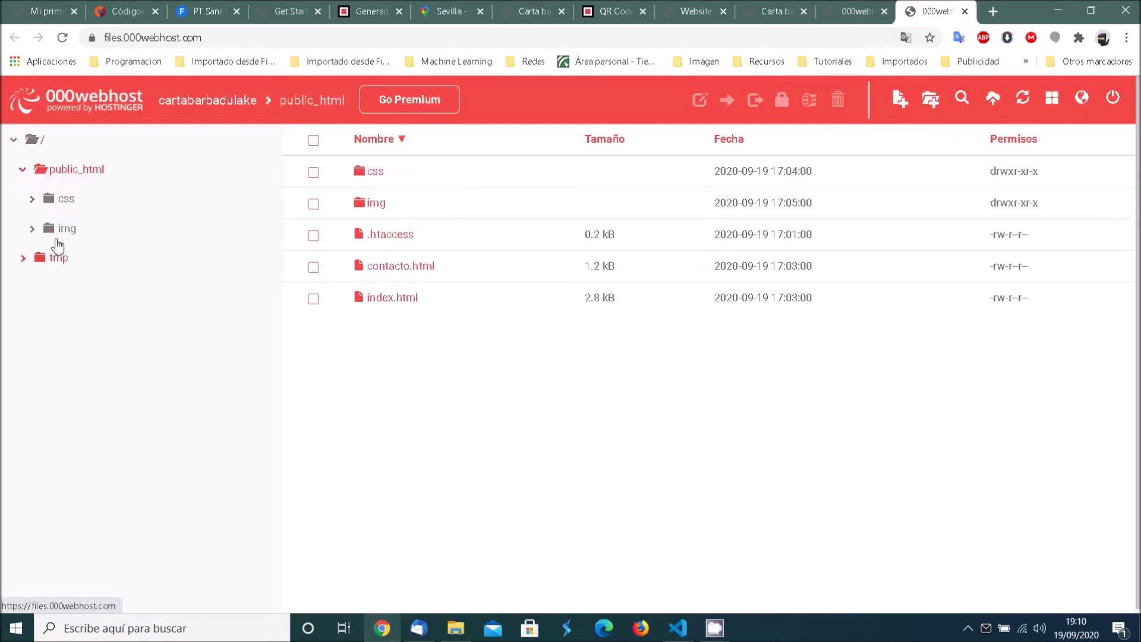
pyautogui.click(994, 99)
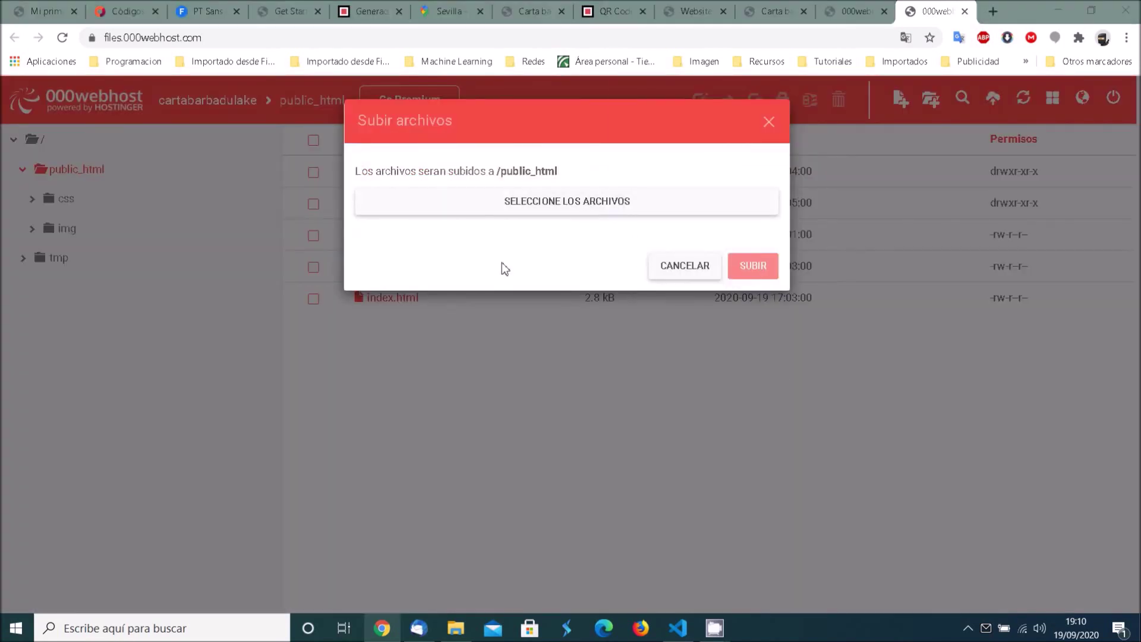
pyautogui.click(504, 202)
pyautogui.click(211, 37)
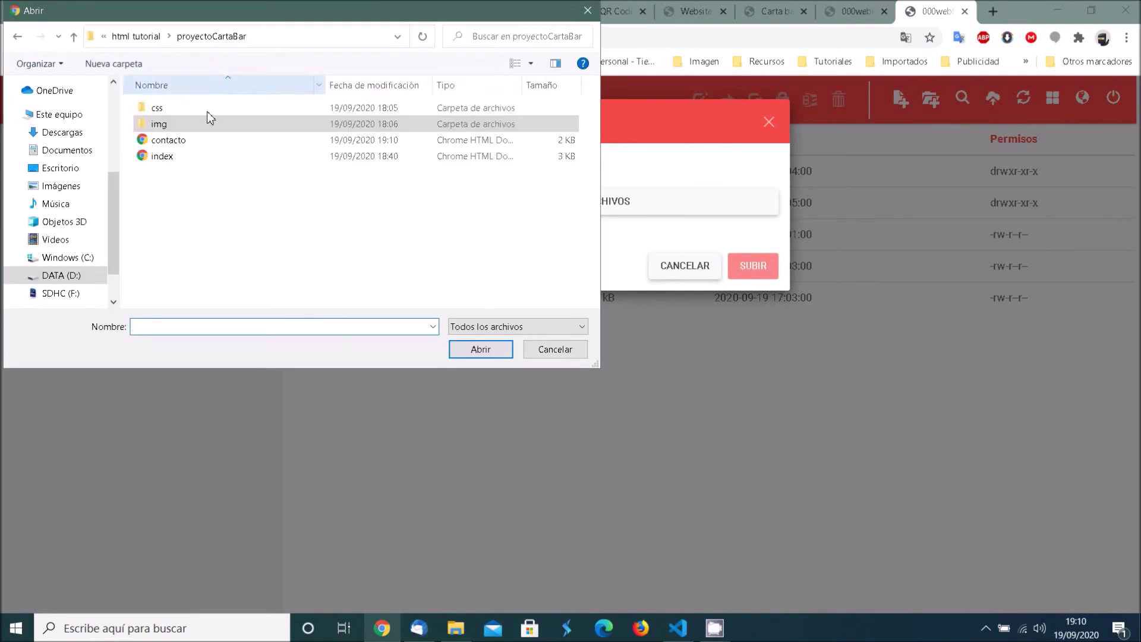
pyautogui.click(176, 142)
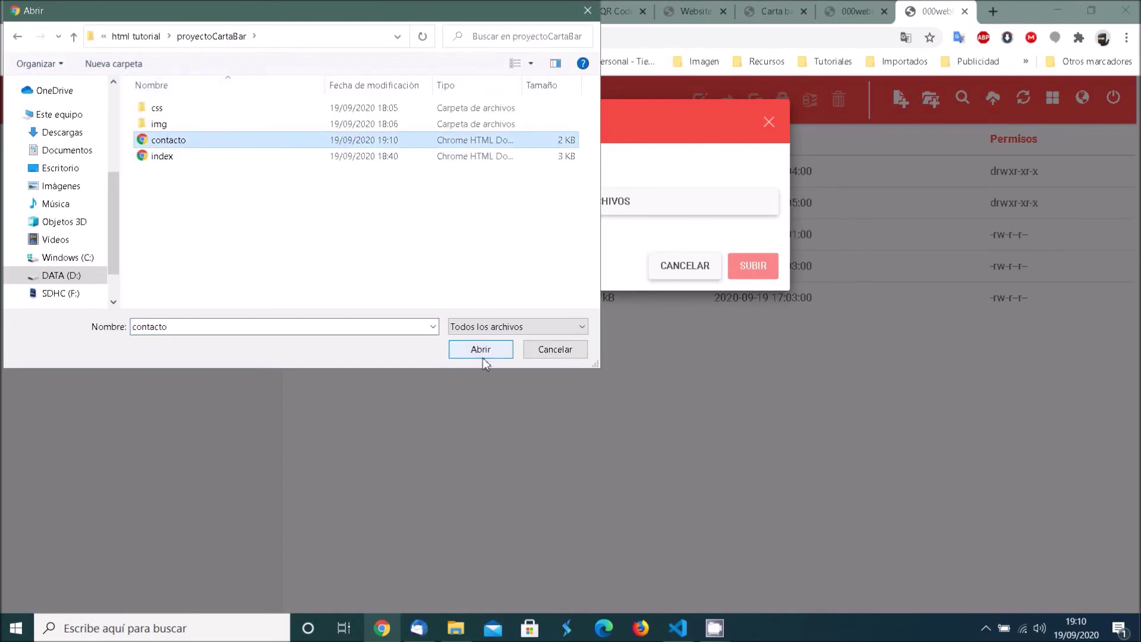
pyautogui.click(572, 351)
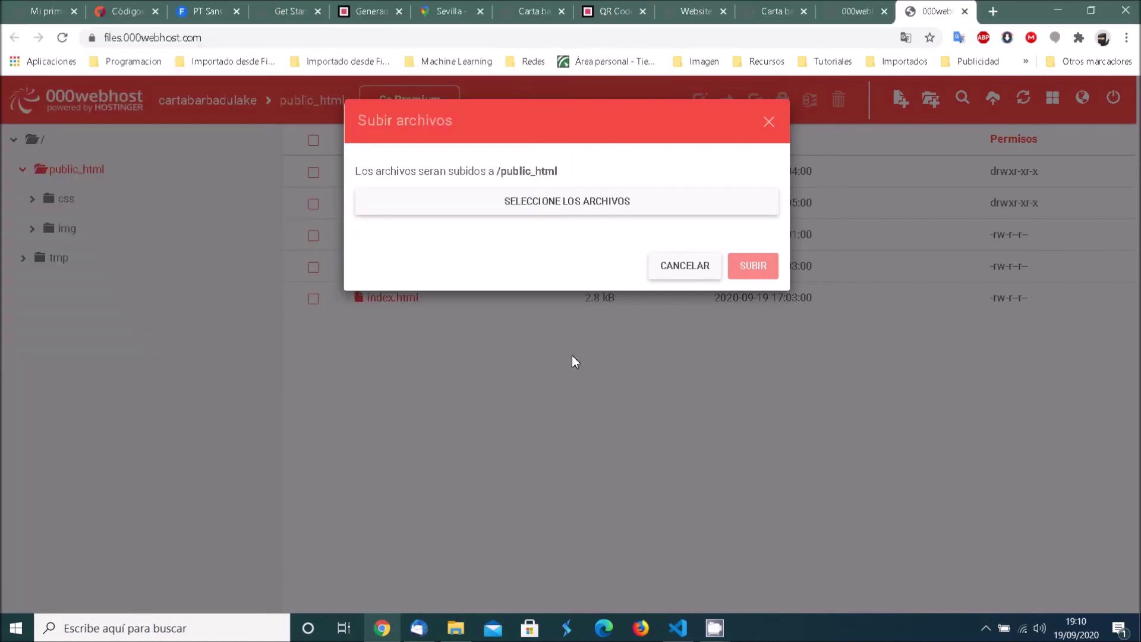